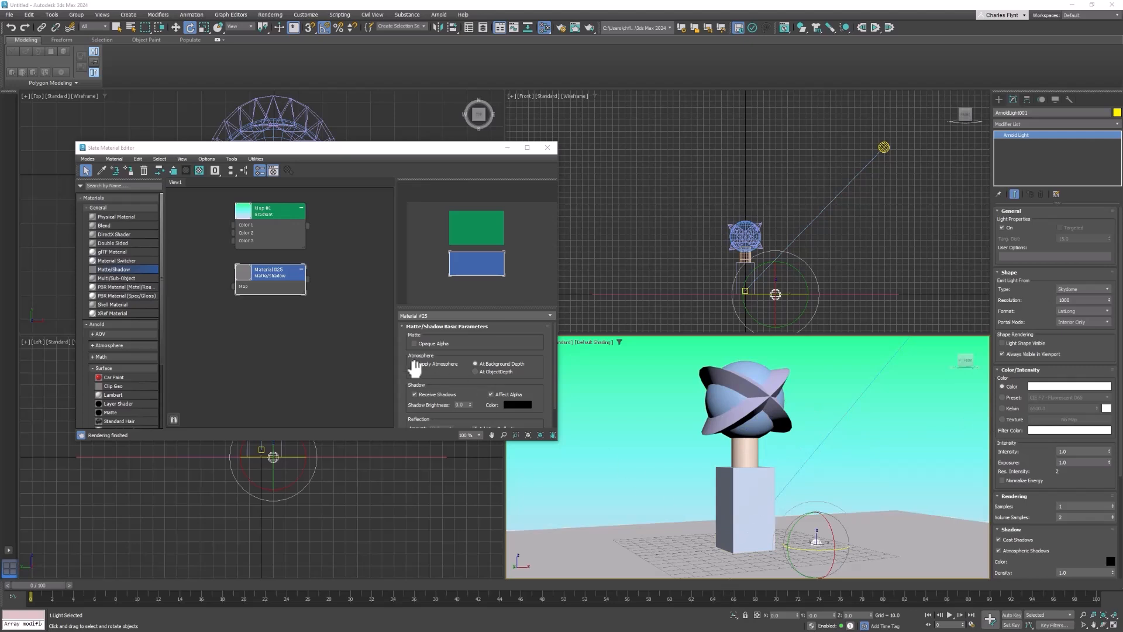
# - Add a Physical Material node to an empty area of the material graph
pyautogui.doubleClick(275, 213)
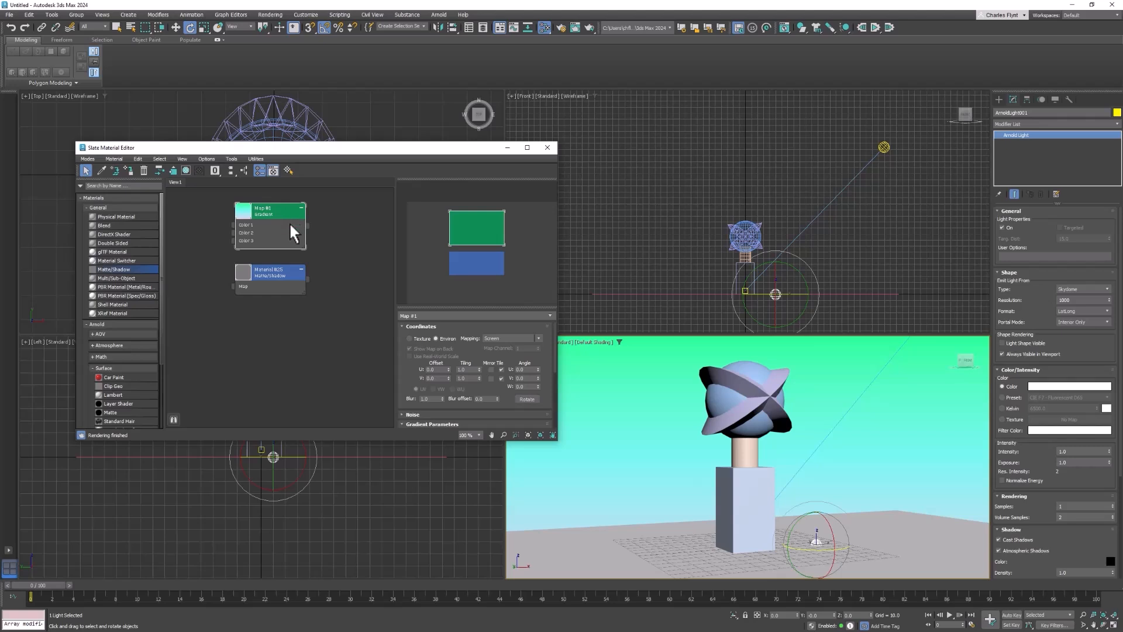
pyautogui.doubleClick(269, 273)
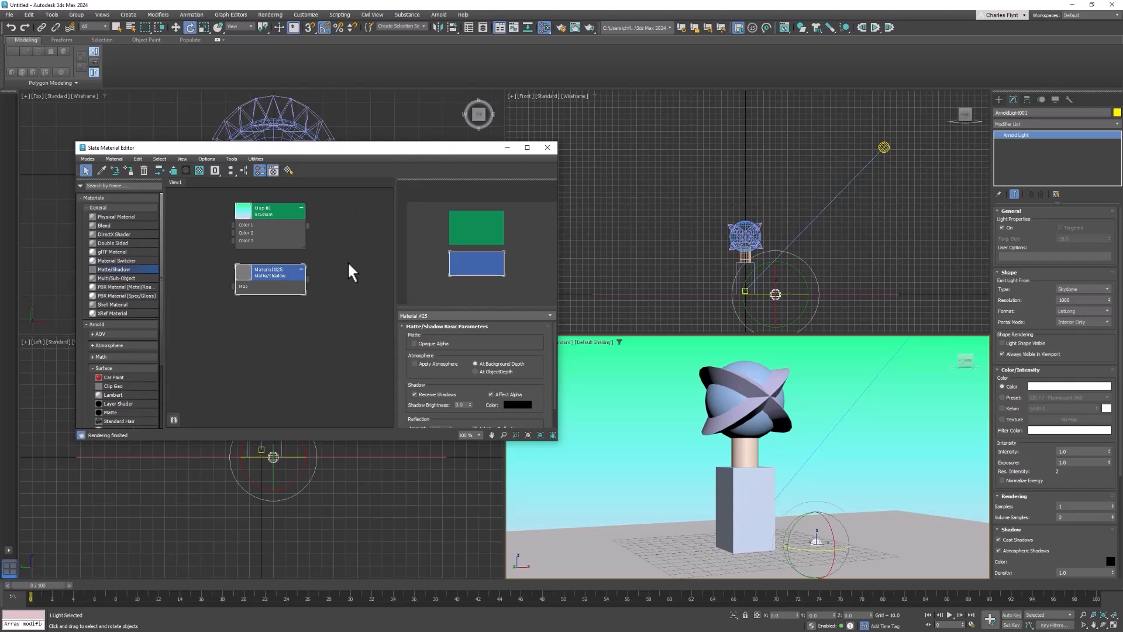
pyautogui.moveTo(341, 253); pyautogui.dragTo(200, 251, button='middle')
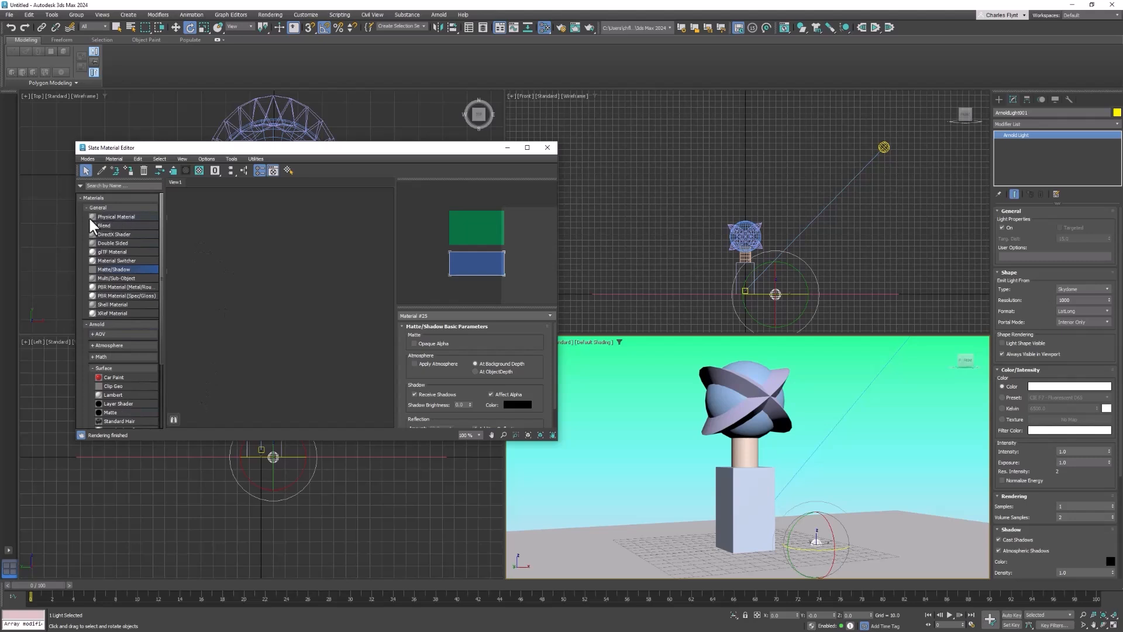
pyautogui.moveTo(93, 215); pyautogui.dragTo(207, 266)
pyautogui.moveTo(316, 225); pyautogui.dragTo(315, 225)
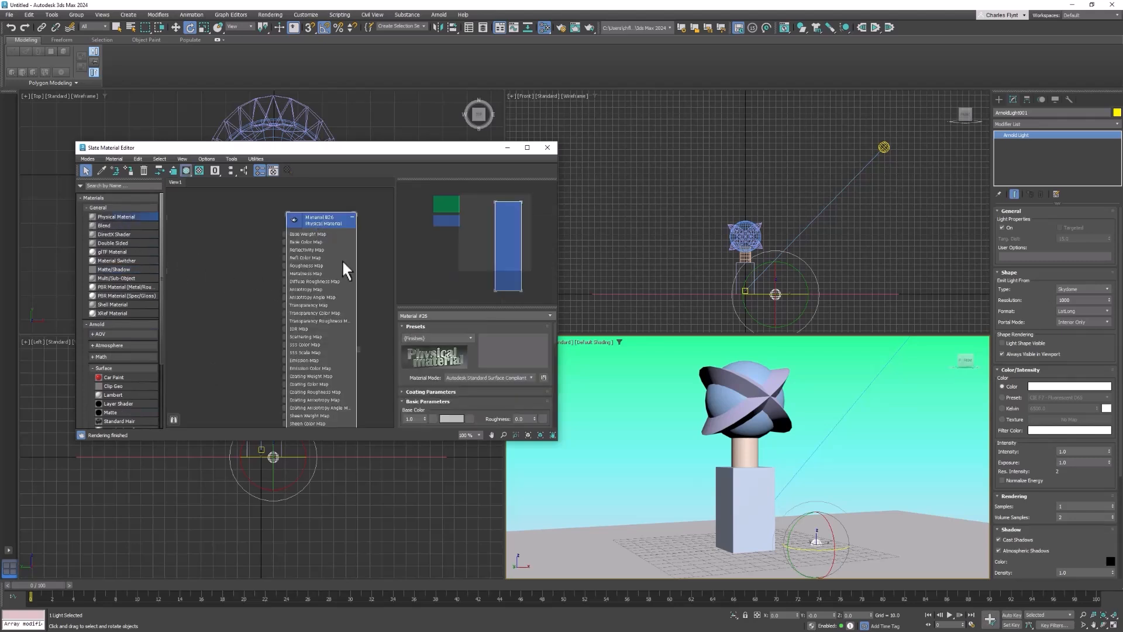
pyautogui.moveTo(363, 286); pyautogui.dragTo(250, 271, button='middle')
pyautogui.rightClick(340, 224)
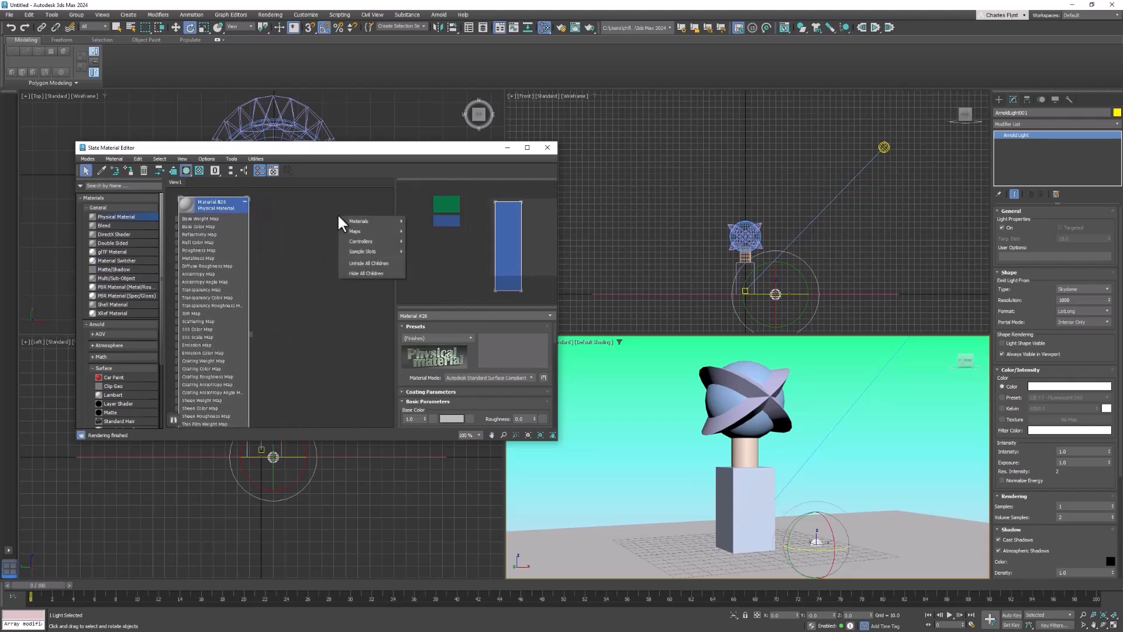
pyautogui.moveTo(355, 221)
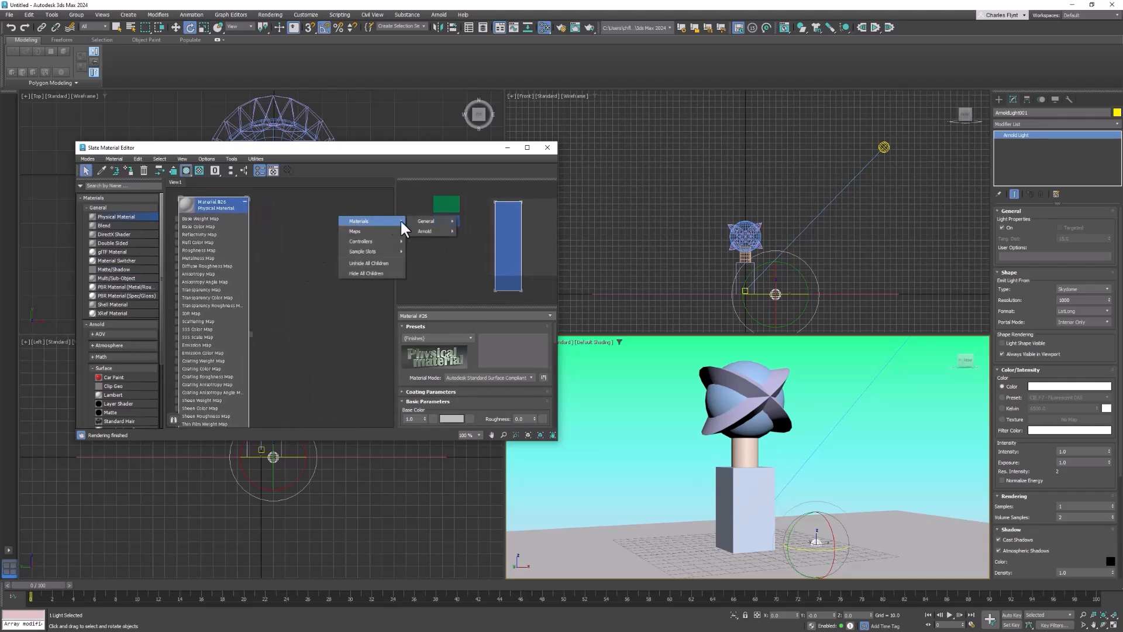
pyautogui.moveTo(445, 220)
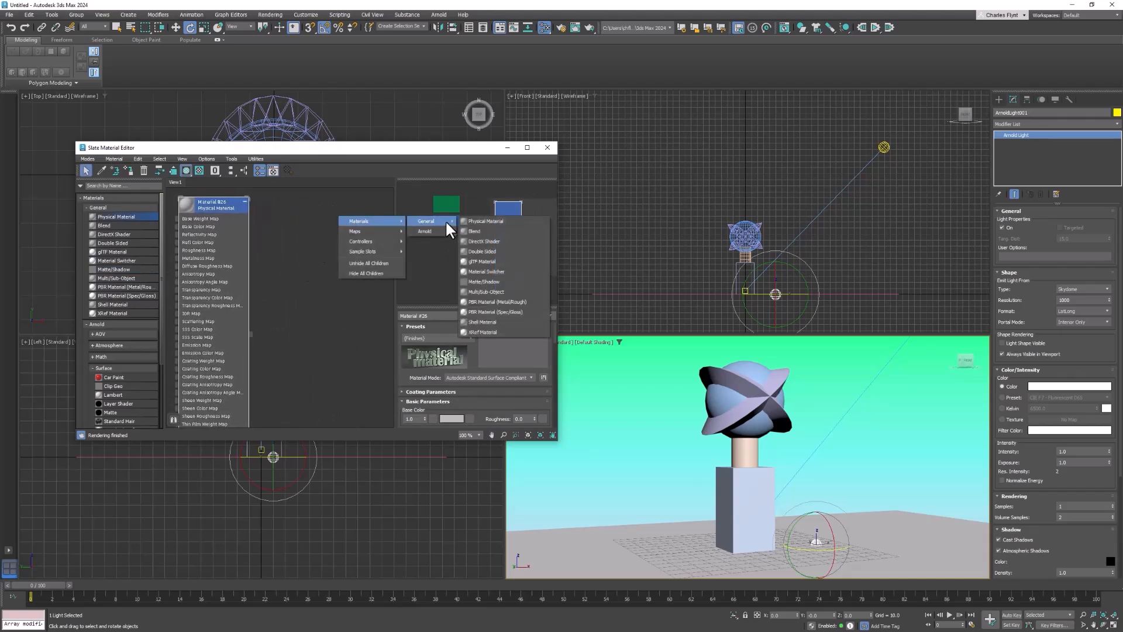
pyautogui.click(493, 222)
# - Assign the new Physical Material to the sphere inside the rings in the perspective view
pyautogui.moveTo(289, 301); pyautogui.dragTo(371, 297, button='middle')
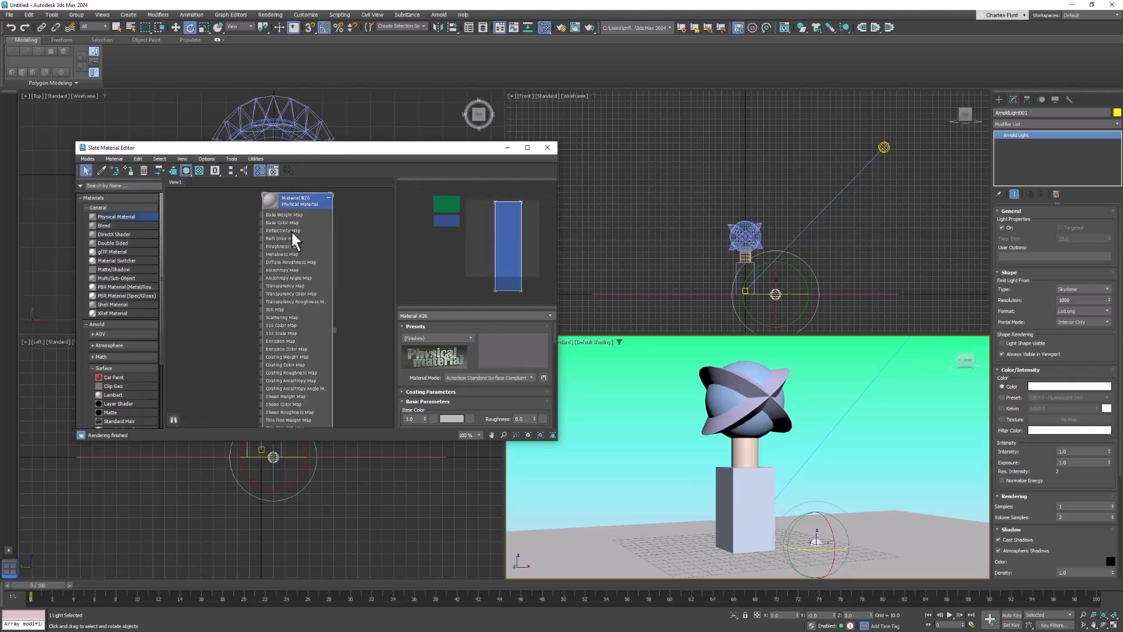
pyautogui.moveTo(289, 276); pyautogui.dragTo(259, 270, button='middle')
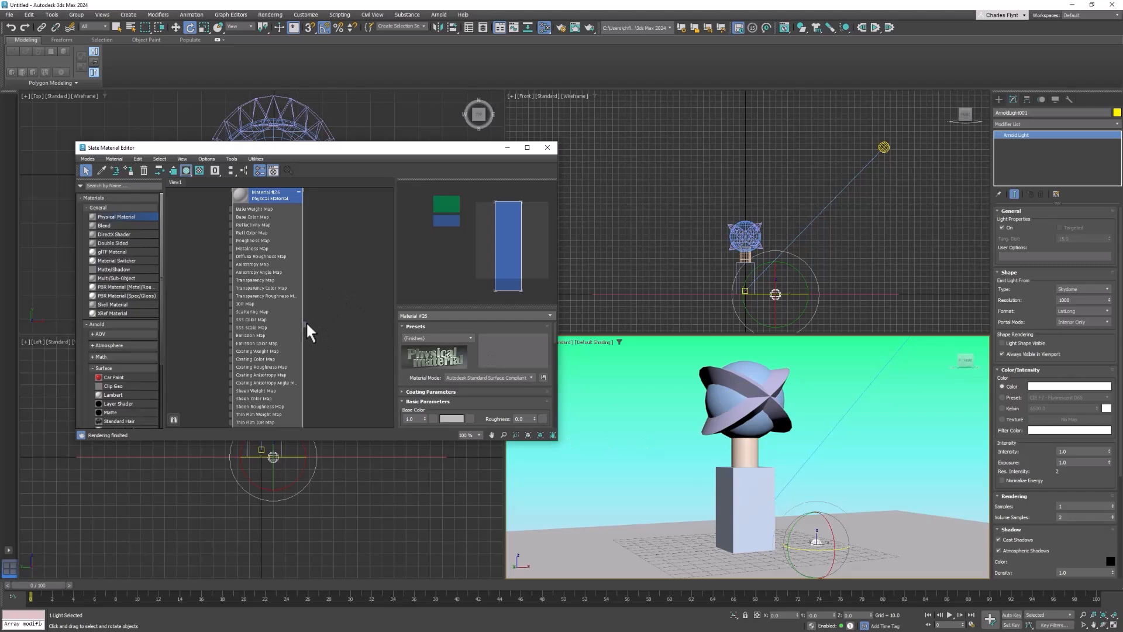
pyautogui.moveTo(307, 323); pyautogui.dragTo(729, 405)
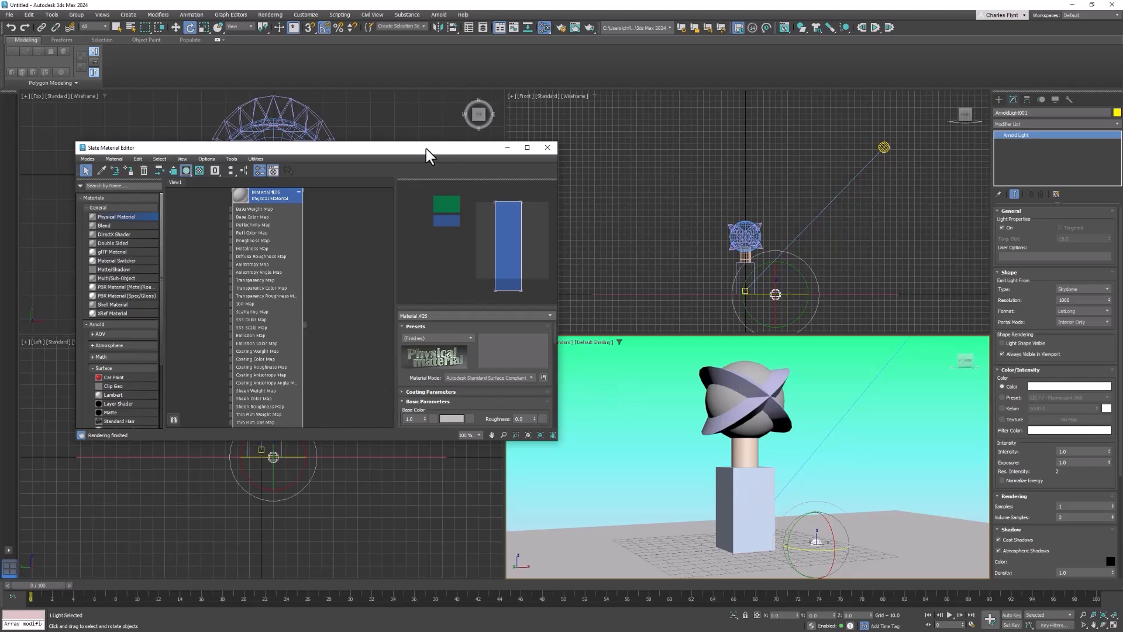
# - Maximize the perspective viewport and display it as an ActiveShade render using Arnold
pyautogui.moveTo(425, 148); pyautogui.dragTo(397, 156)
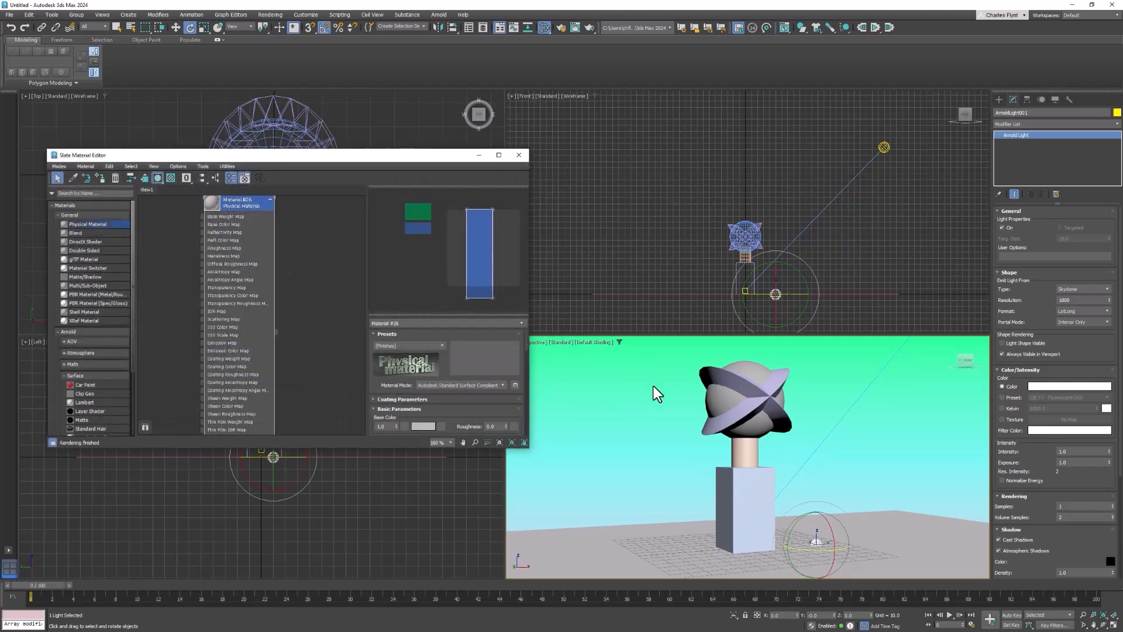
pyautogui.hotkey('alt', 'w')
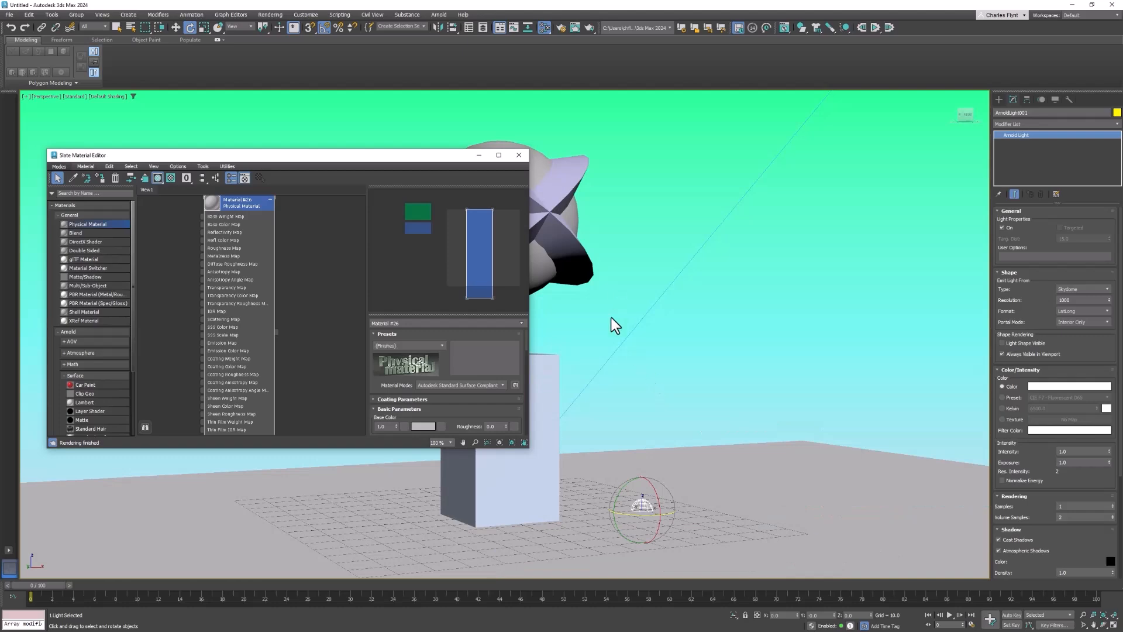
pyautogui.moveTo(612, 346); pyautogui.dragTo(773, 338, button='middle')
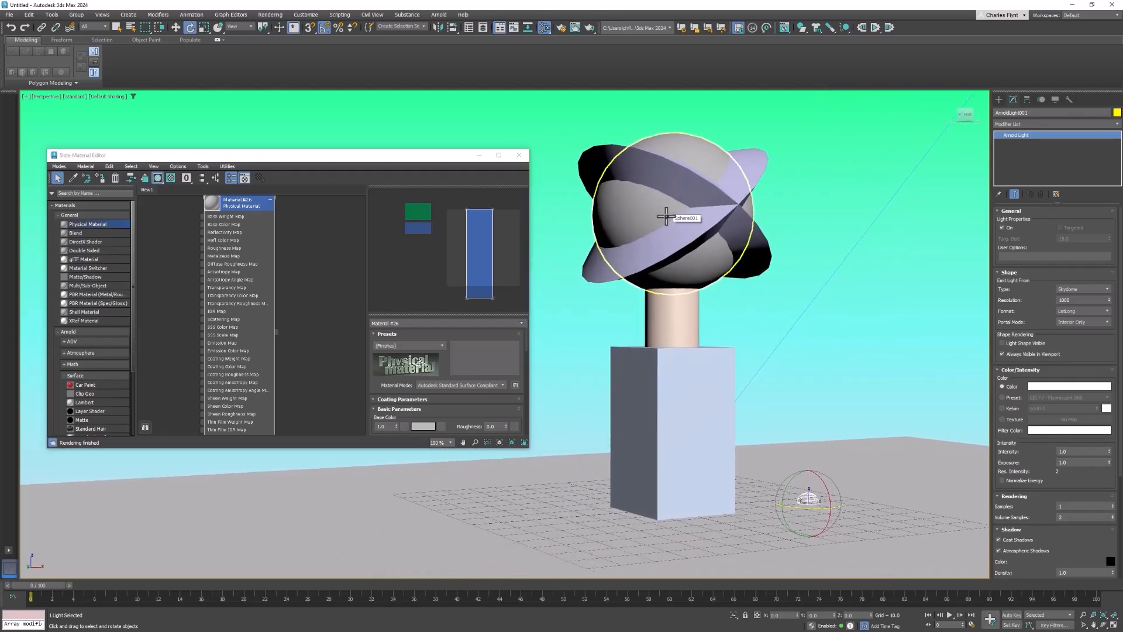
pyautogui.click(74, 96)
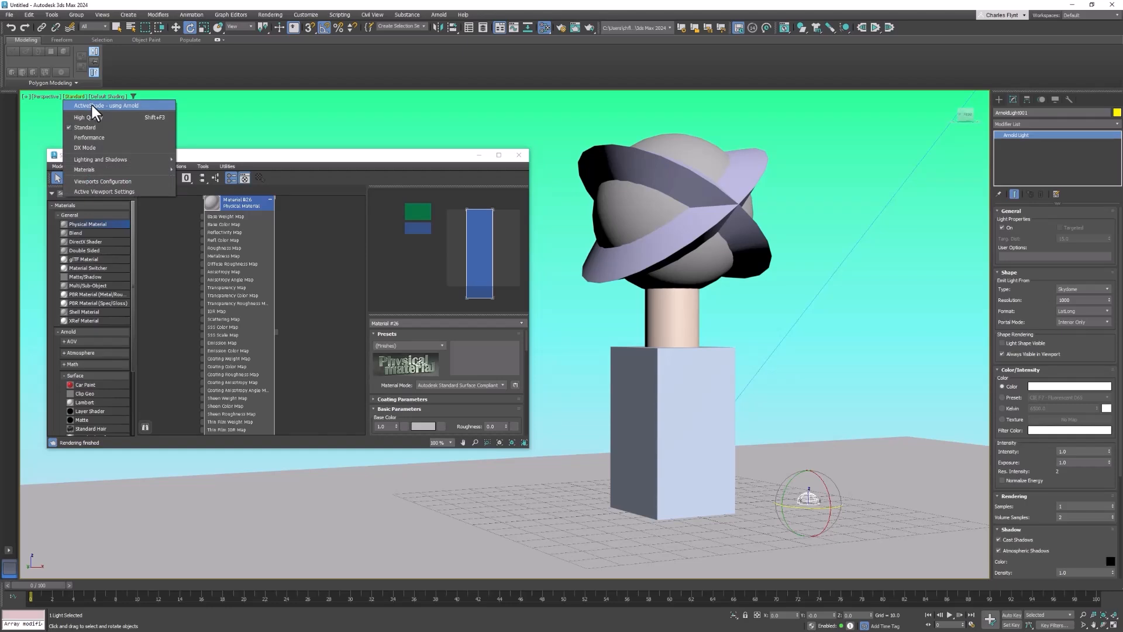
pyautogui.click(90, 105)
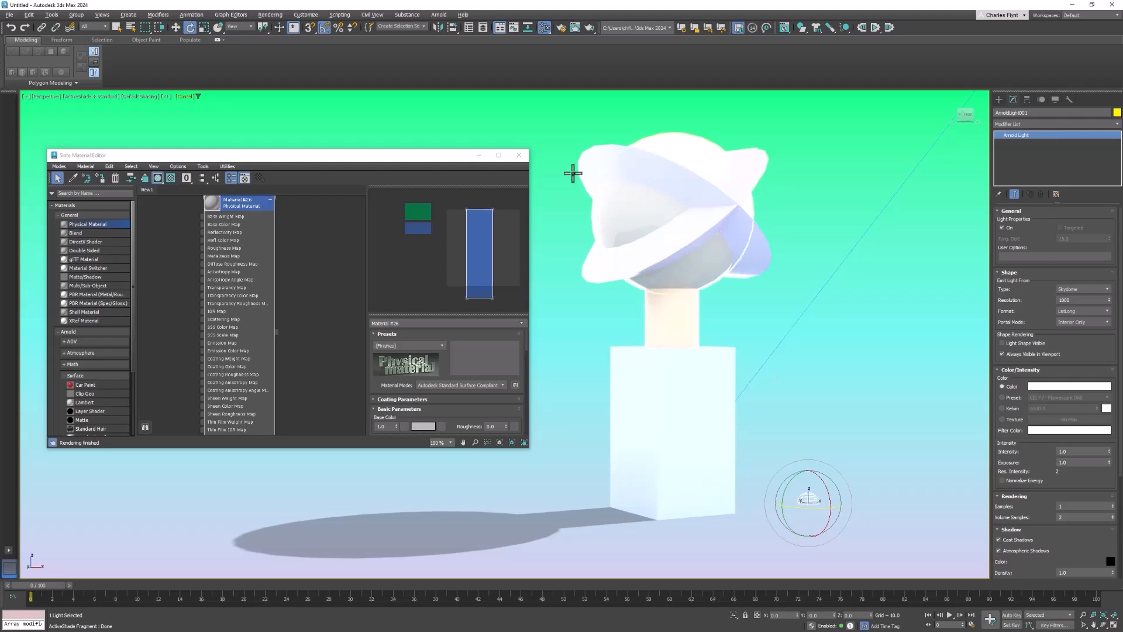
pyautogui.moveTo(759, 399)
pyautogui.mouseDown(button='middle')
pyautogui.moveTo(752, 416)
pyautogui.moveTo(751, 402)
pyautogui.mouseUp(button='middle')
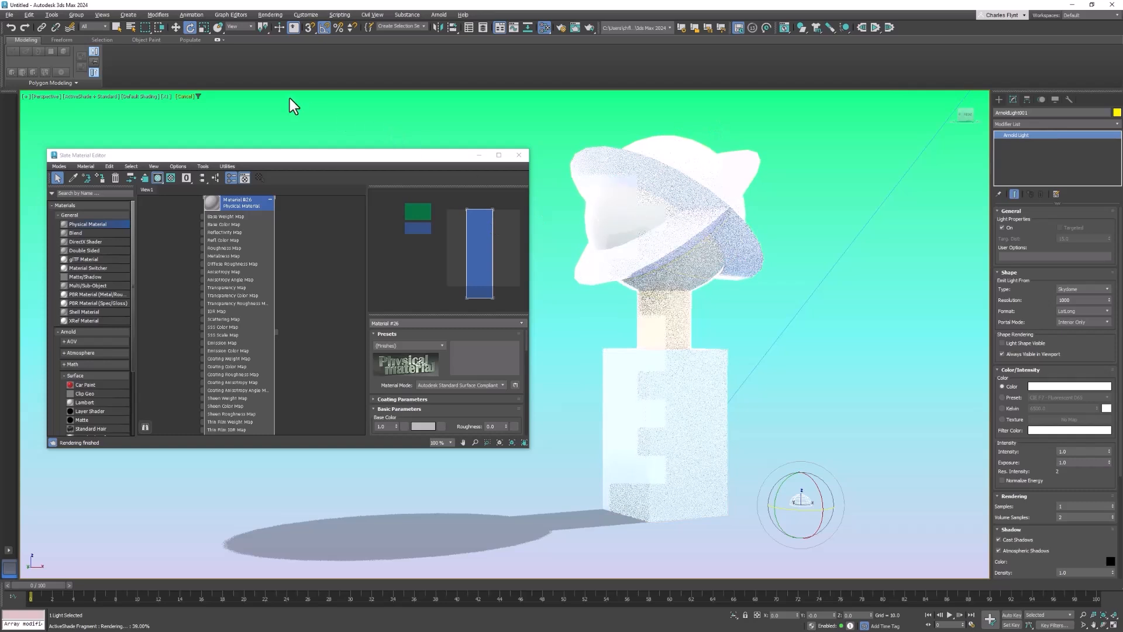
# - Open the exposure settings, try rendering with no exposure control, and set the type back to Automatic Exposure Control
pyautogui.click(278, 9)
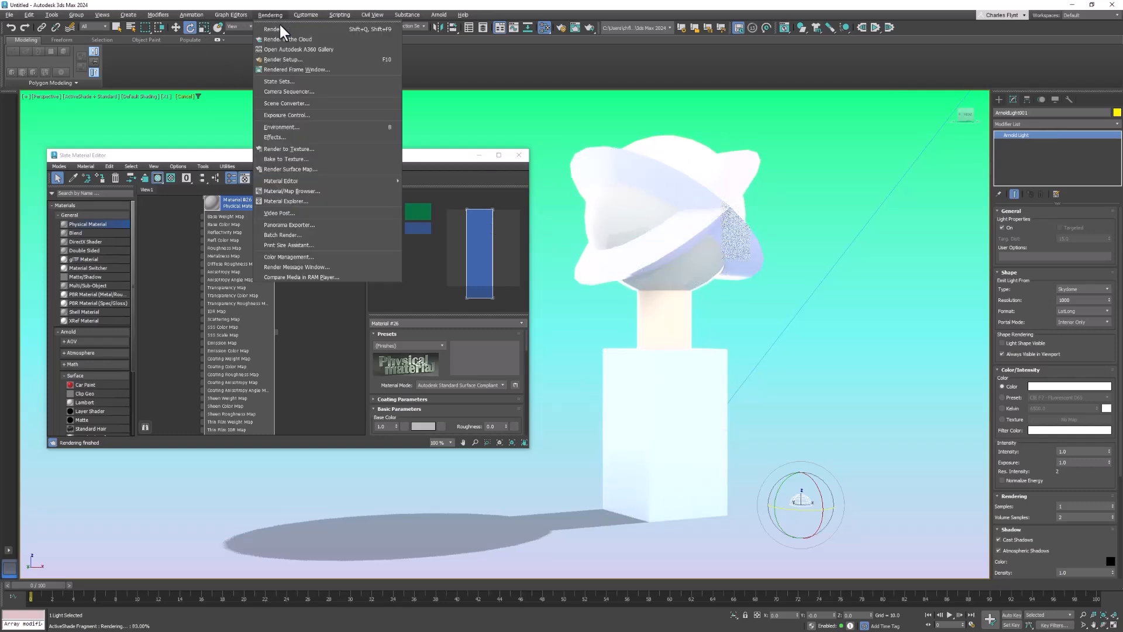
pyautogui.click(314, 114)
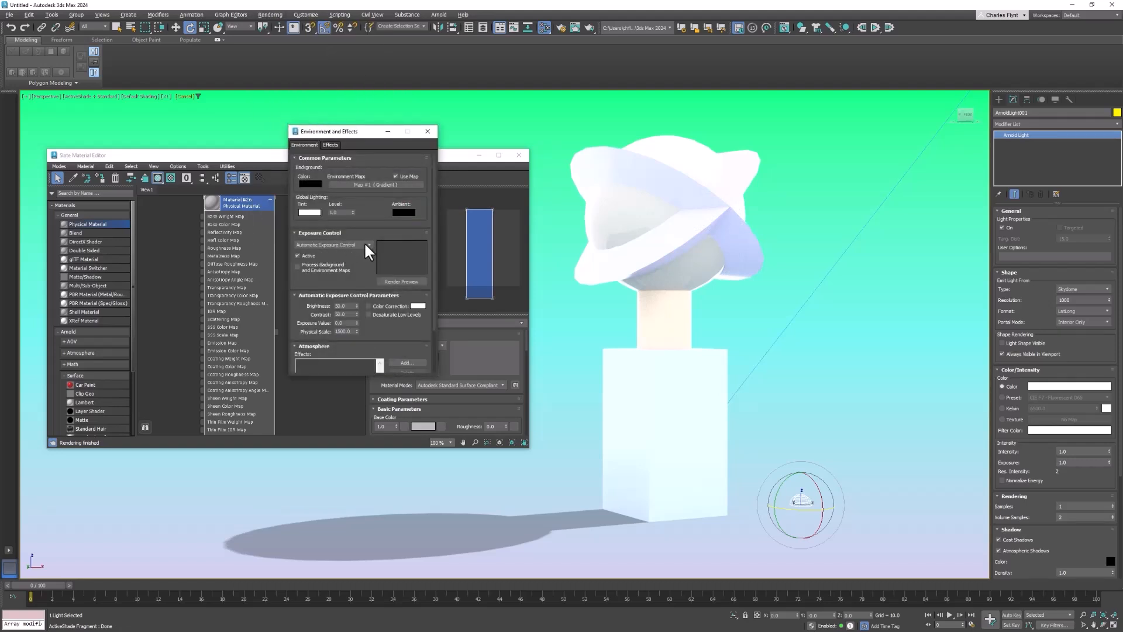
pyautogui.click(363, 245)
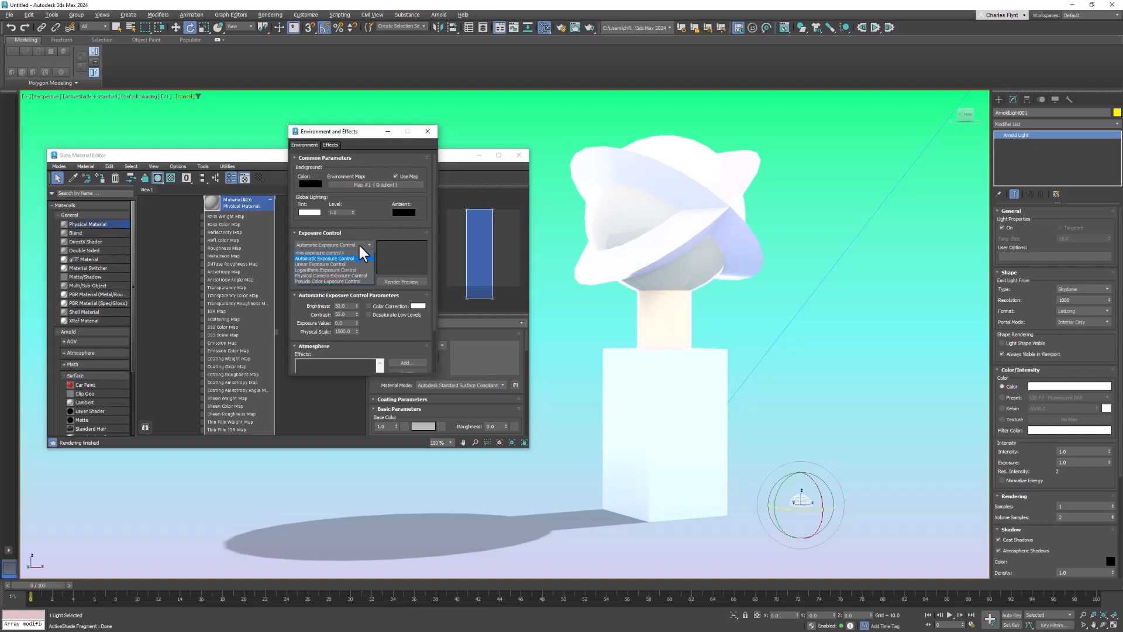
pyautogui.click(355, 252)
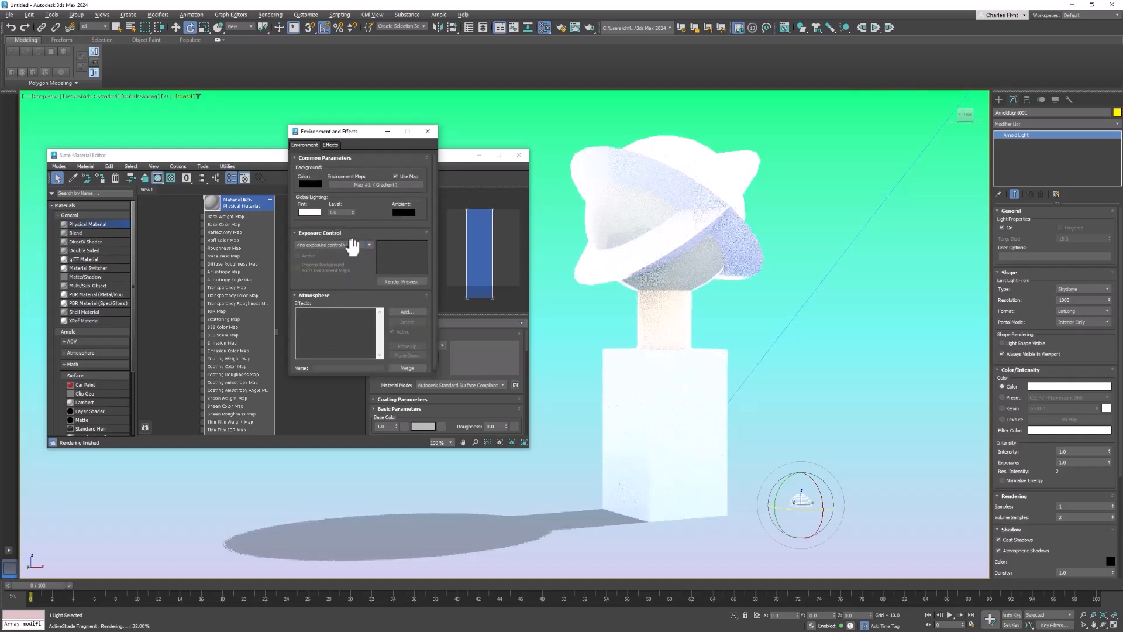
pyautogui.click(366, 244)
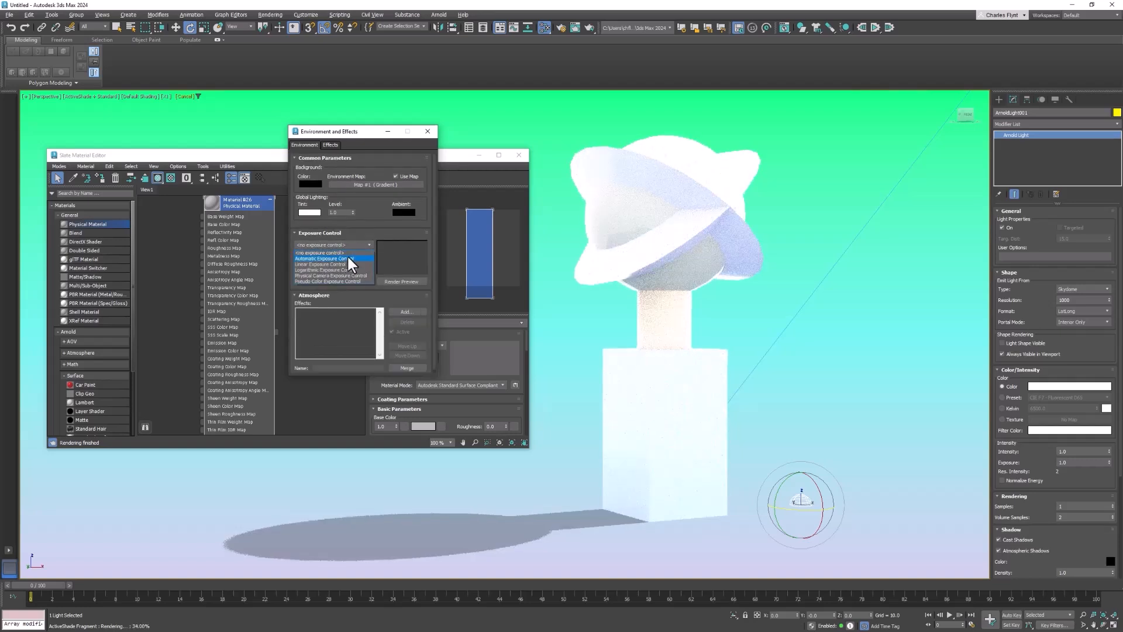
pyautogui.click(350, 257)
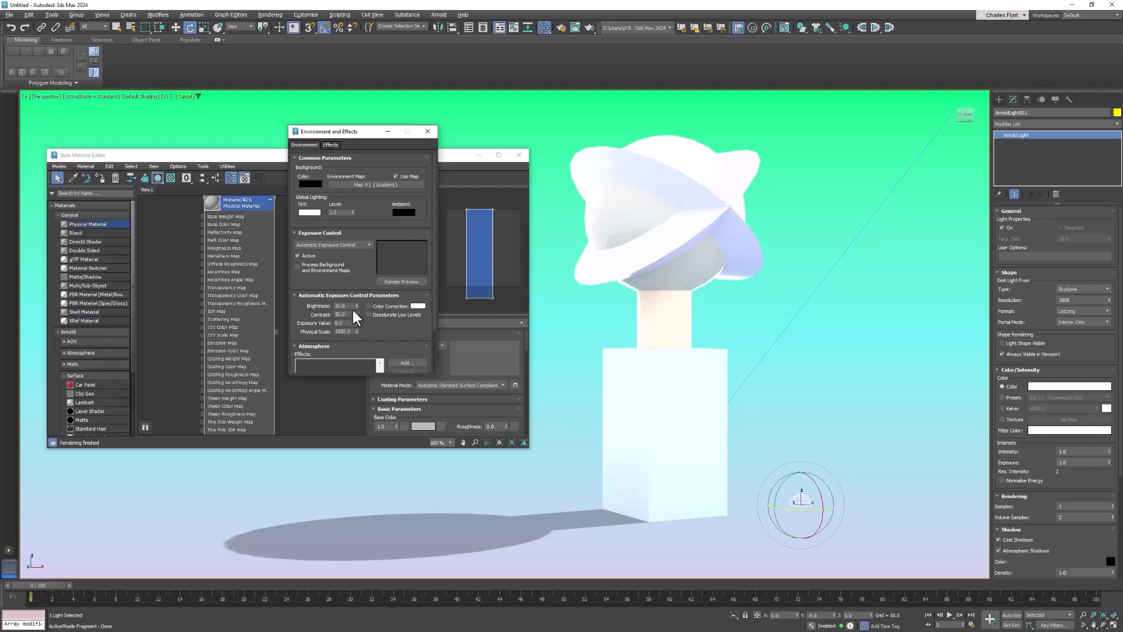
# - Lower the automatic exposure brightness to about 39, keep the physical scale at 1500, and close the environment settings
pyautogui.moveTo(358, 306); pyautogui.dragTo(372, 326)
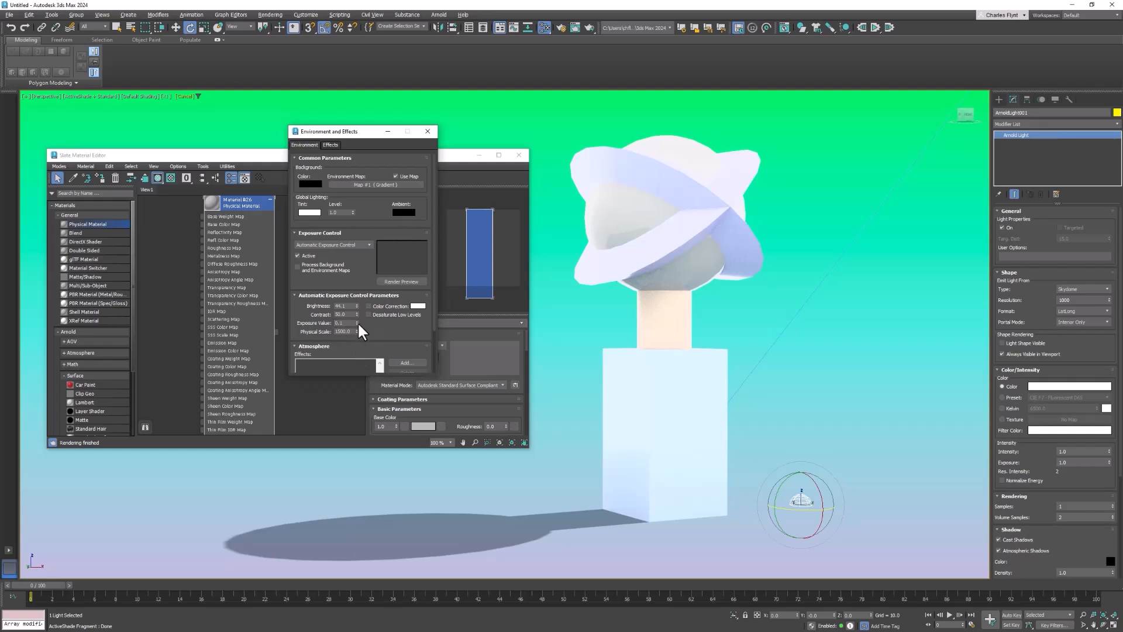
pyautogui.moveTo(356, 331); pyautogui.dragTo(370, 357)
pyautogui.doubleClick(349, 331)
pyautogui.write('1500')
pyautogui.moveTo(356, 307); pyautogui.dragTo(369, 332)
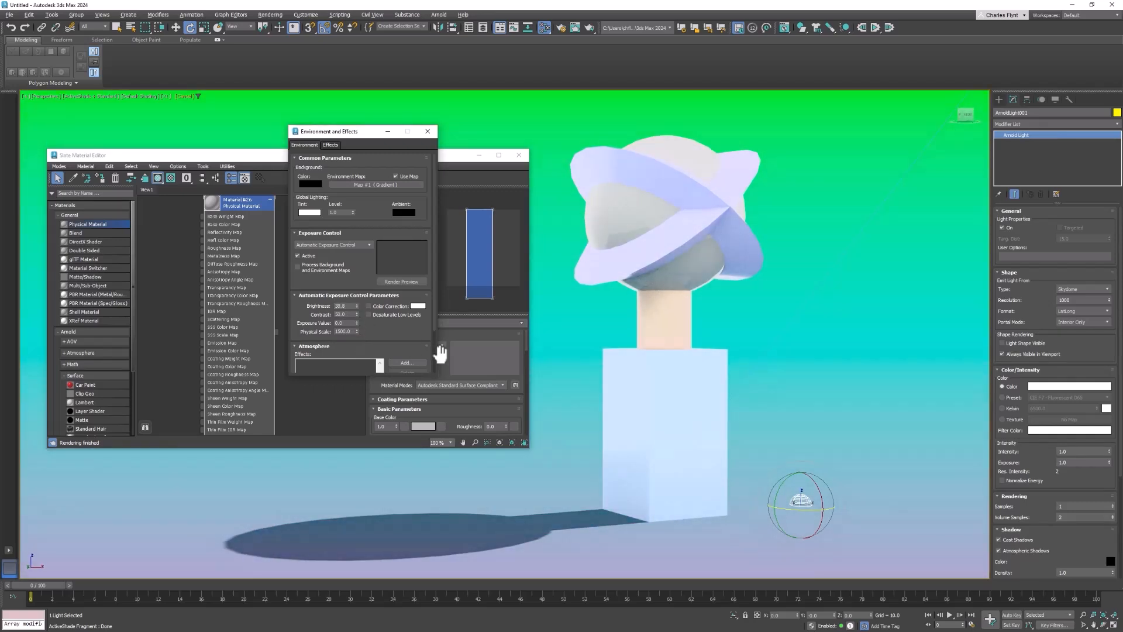
pyautogui.moveTo(353, 135); pyautogui.dragTo(331, 139)
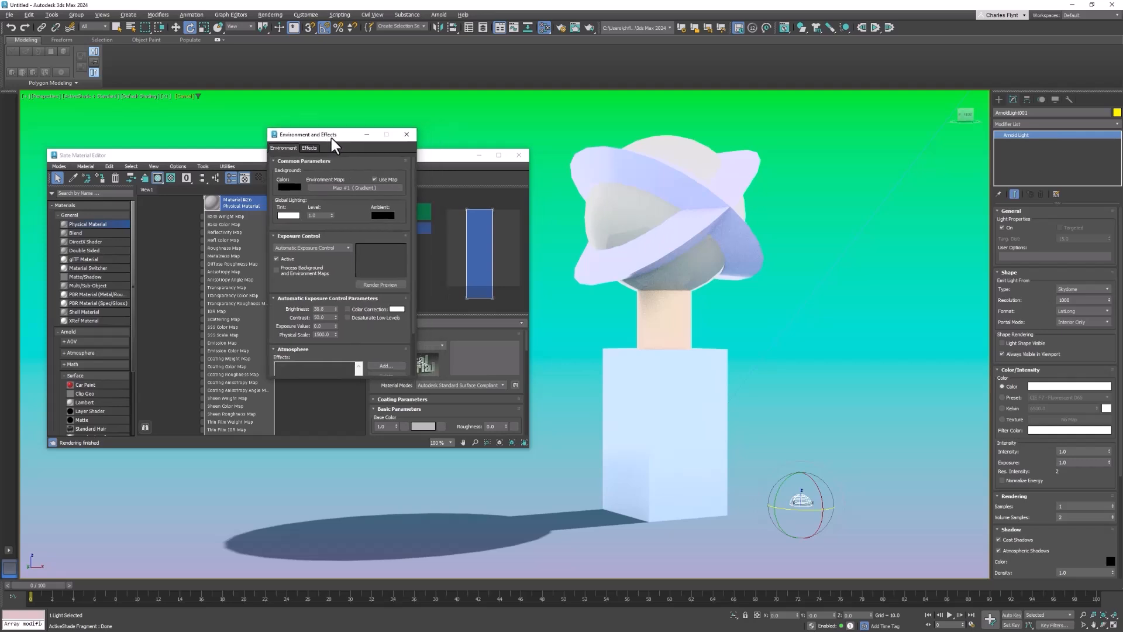
pyautogui.click(347, 249)
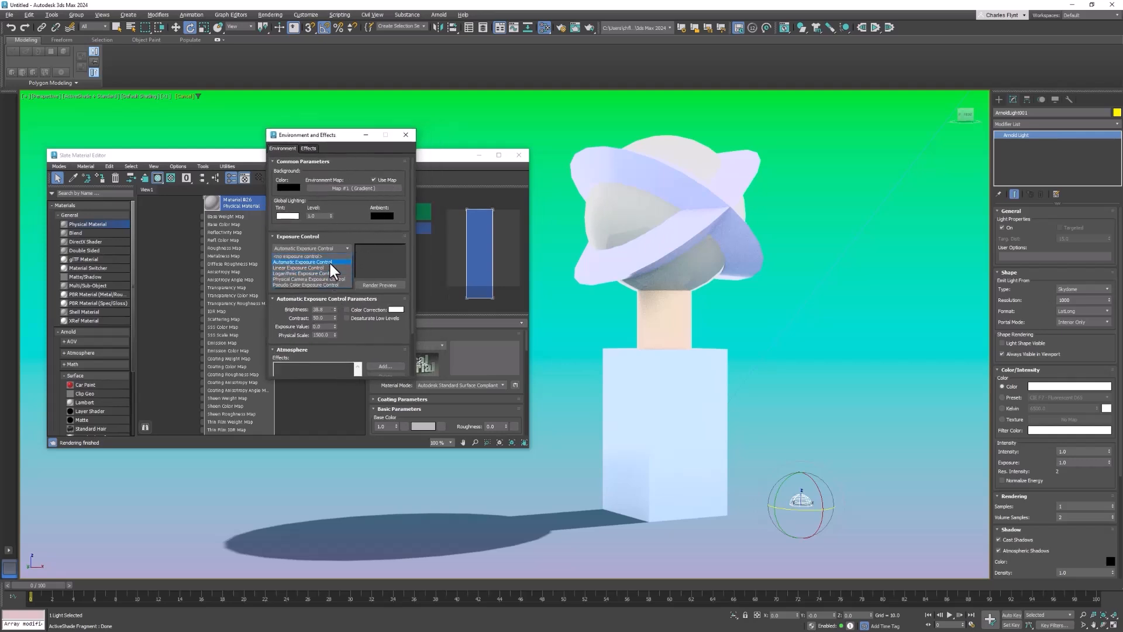
pyautogui.click(405, 135)
pyautogui.click(405, 135)
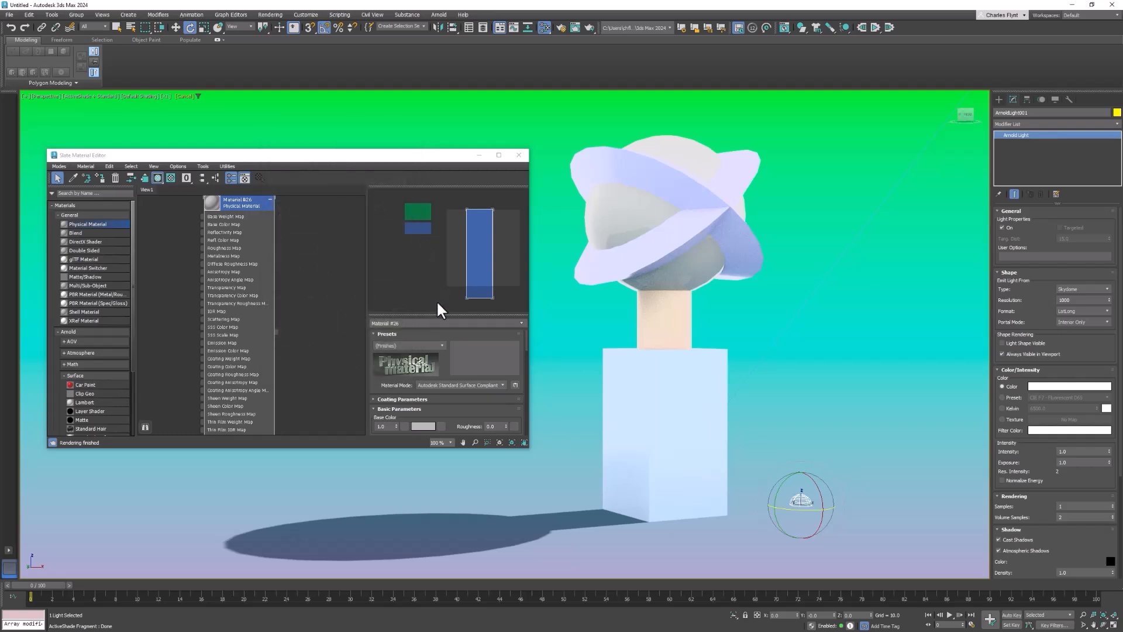
# - Enlarge the material editor's parameter area and set the Physical Material's base color to bright purple
pyautogui.moveTo(445, 315); pyautogui.dragTo(451, 268)
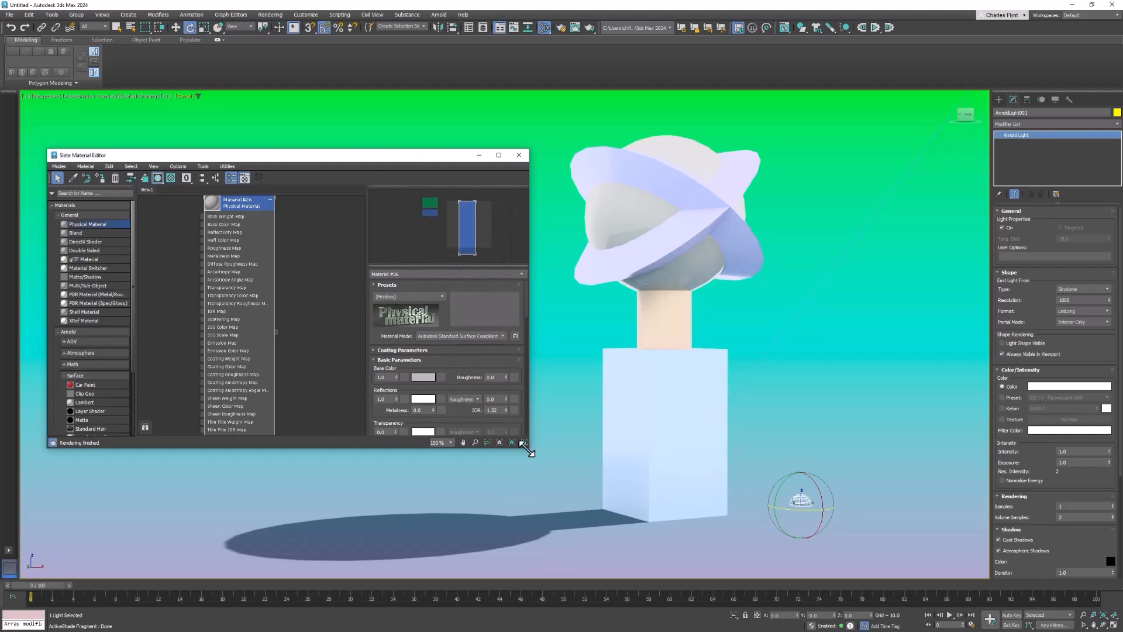
pyautogui.moveTo(527, 448); pyautogui.dragTo(536, 503)
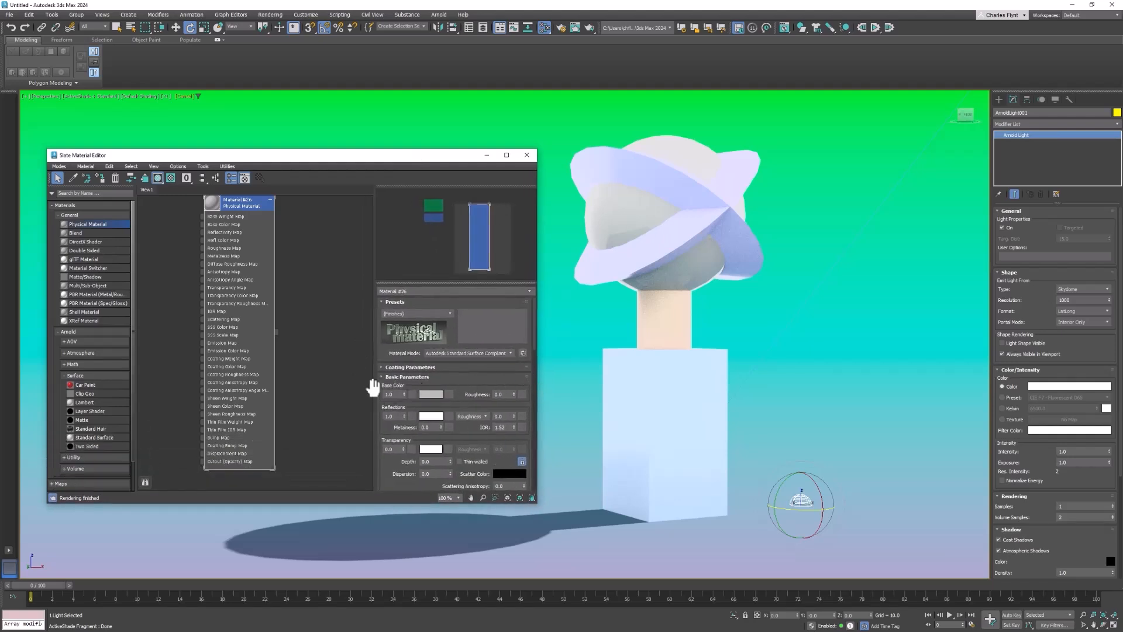
pyautogui.click(434, 396)
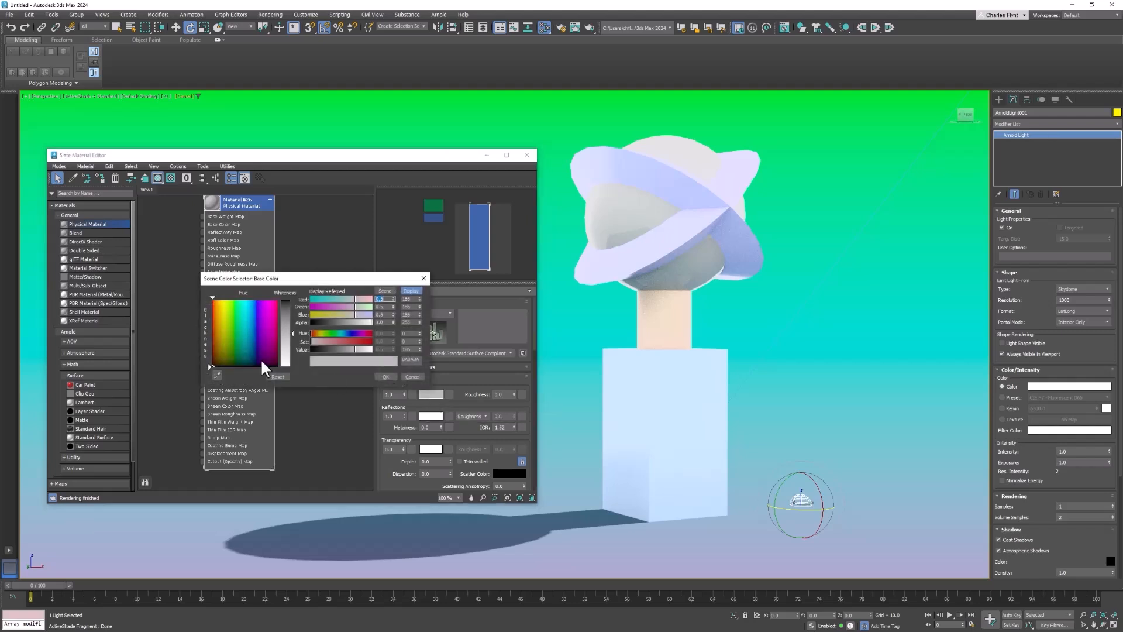
pyautogui.moveTo(241, 332)
pyautogui.mouseDown()
pyautogui.moveTo(262, 300)
pyautogui.moveTo(292, 311)
pyautogui.moveTo(292, 299)
pyautogui.mouseUp()
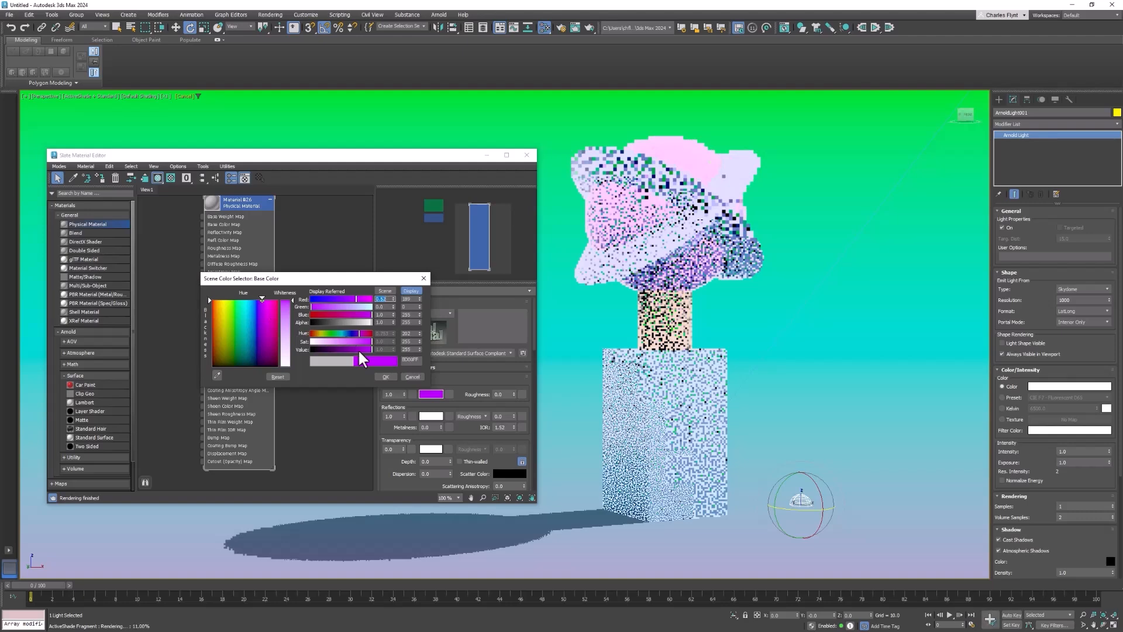
pyautogui.click(384, 377)
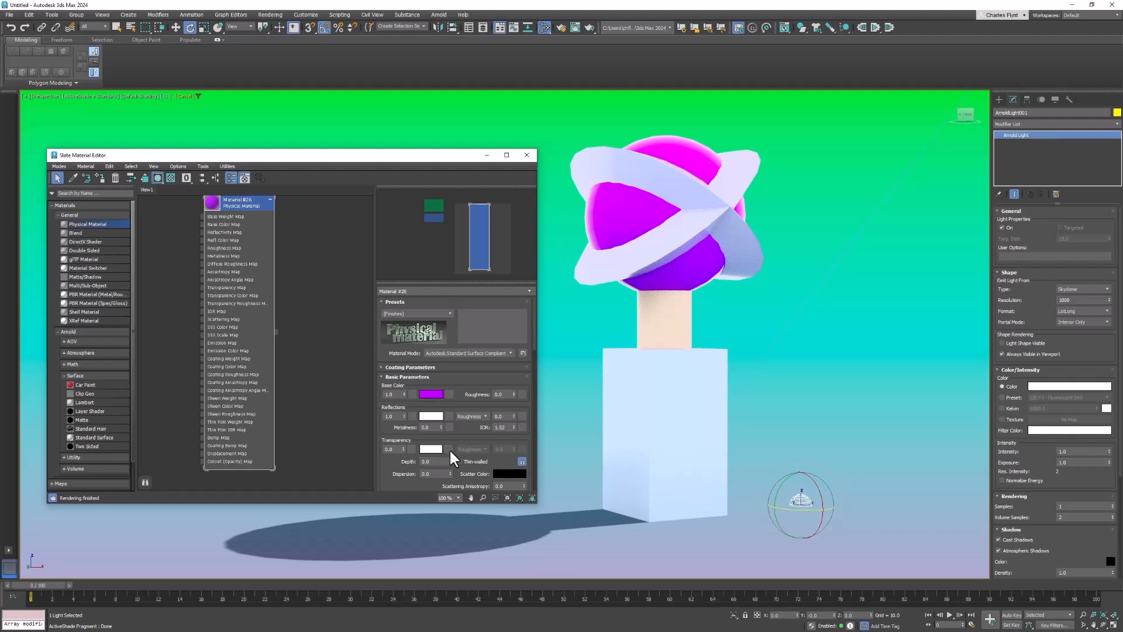
# - Apply the Glass (Solid Geometry) preset to the Physical Material
pyautogui.scroll(-3, 456, 462)
pyautogui.scroll(3, 492, 422)
pyautogui.click(448, 312)
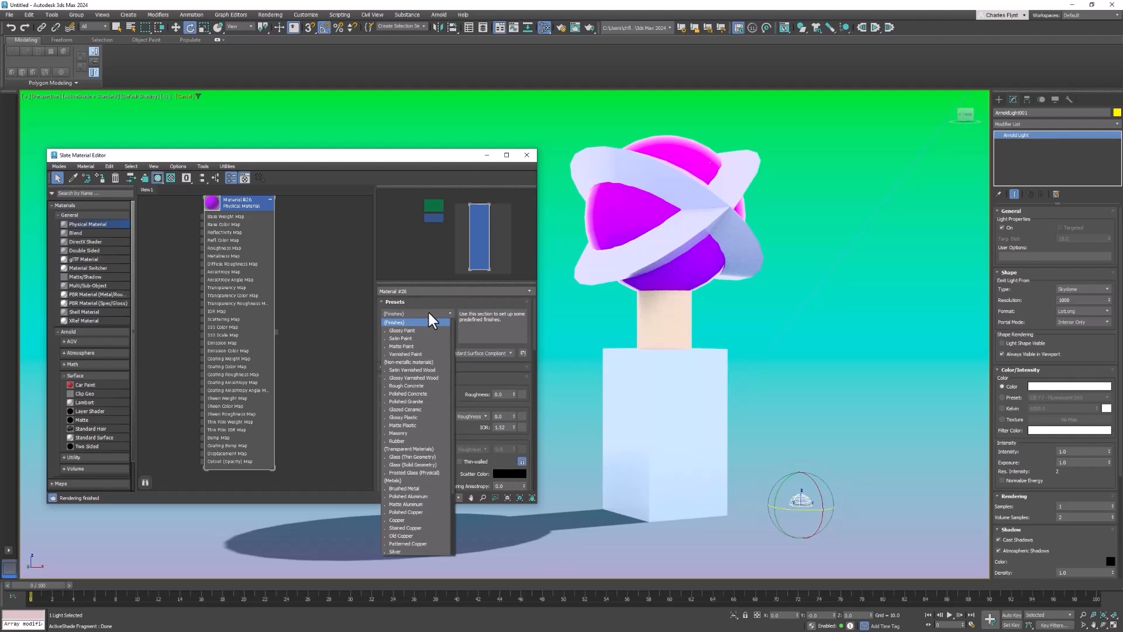
pyautogui.click(423, 464)
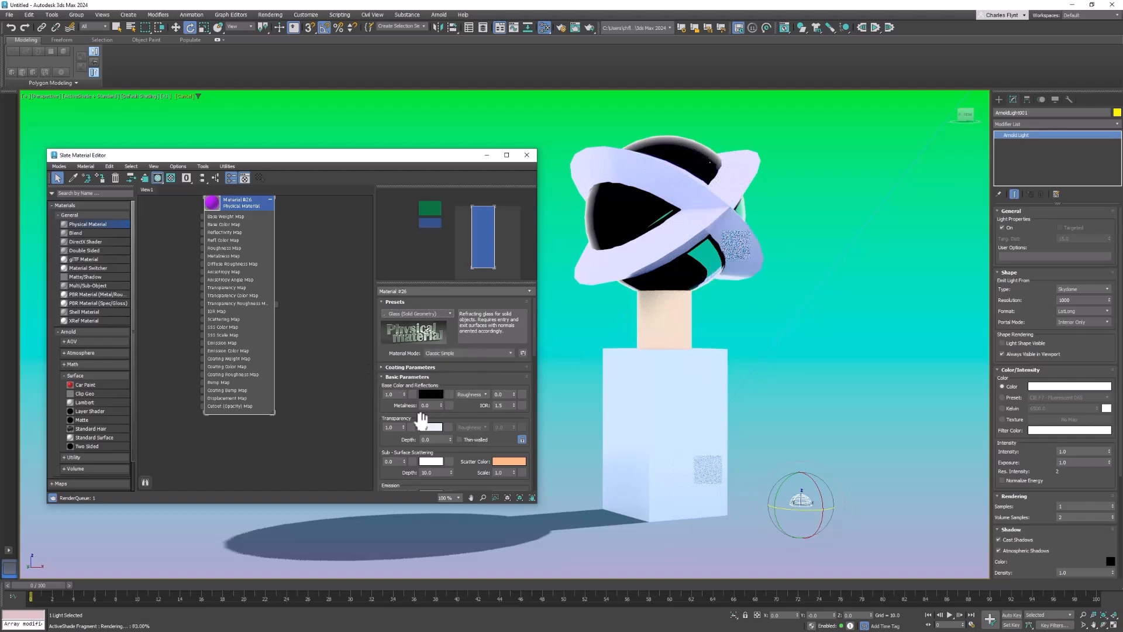
# - Set the glass material's transparency color to a light mint green
pyautogui.click(436, 428)
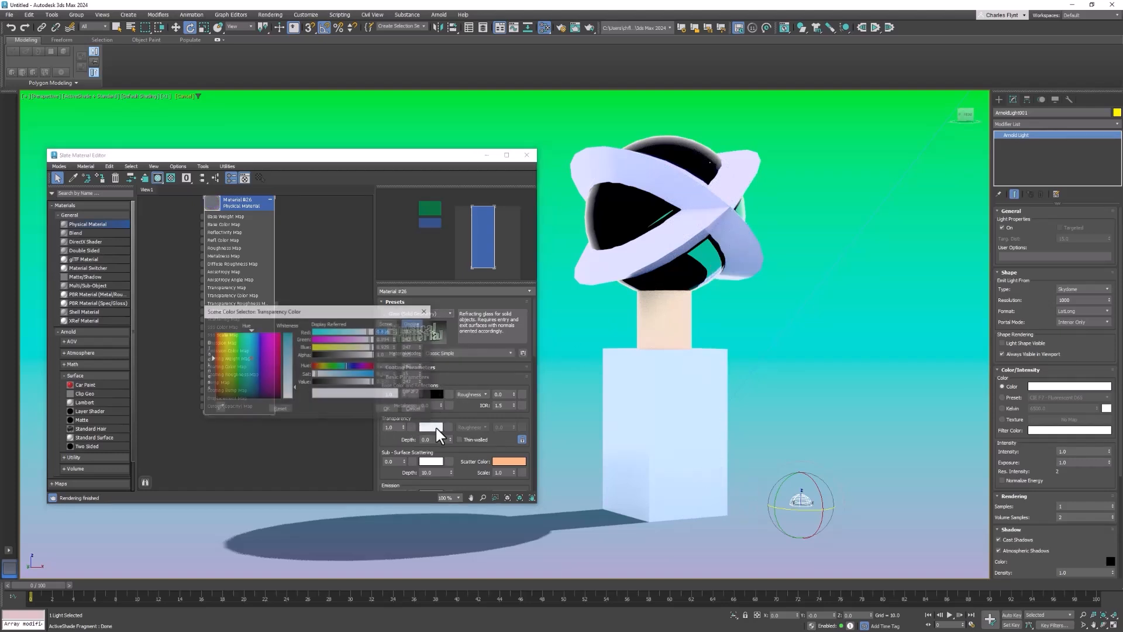
pyautogui.click(265, 347)
pyautogui.moveTo(264, 346)
pyautogui.mouseDown()
pyautogui.moveTo(245, 351)
pyautogui.moveTo(242, 338)
pyautogui.mouseUp()
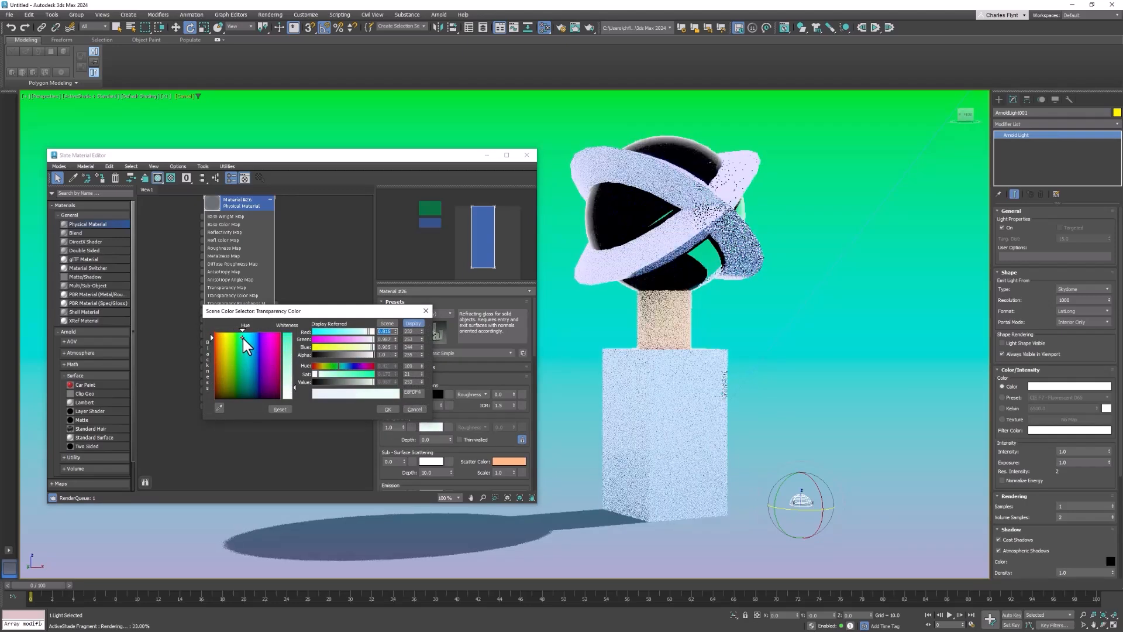
pyautogui.moveTo(295, 387); pyautogui.dragTo(294, 350)
pyautogui.click(386, 409)
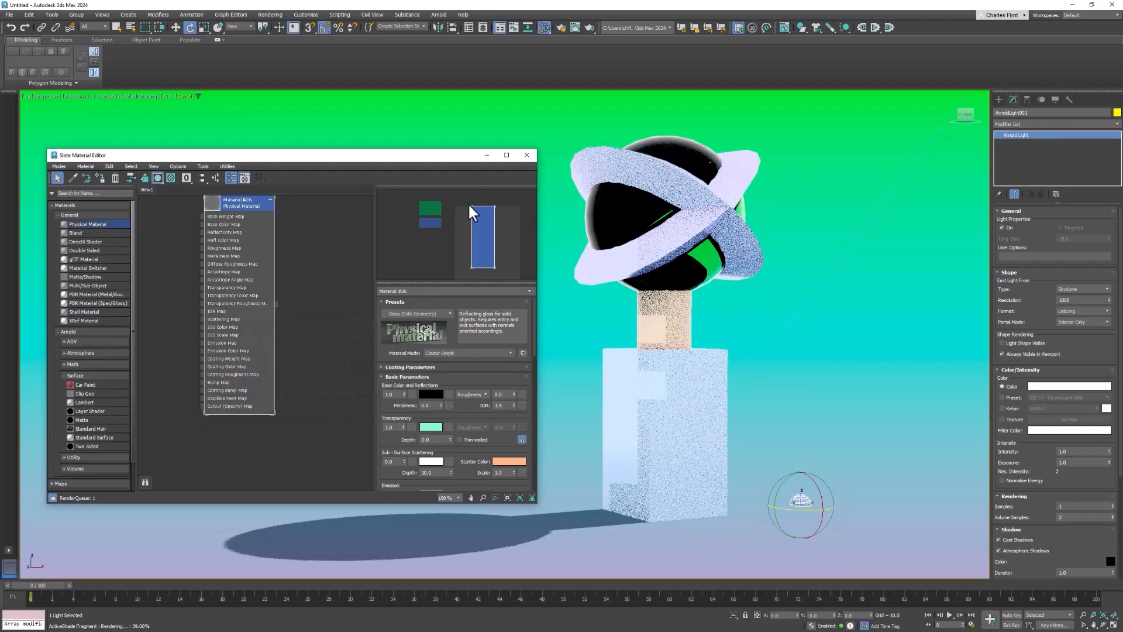
# - Add a second Physical Material beside the green glass material and rename the green one as Glass
pyautogui.moveTo(237, 289); pyautogui.dragTo(205, 319, button='middle')
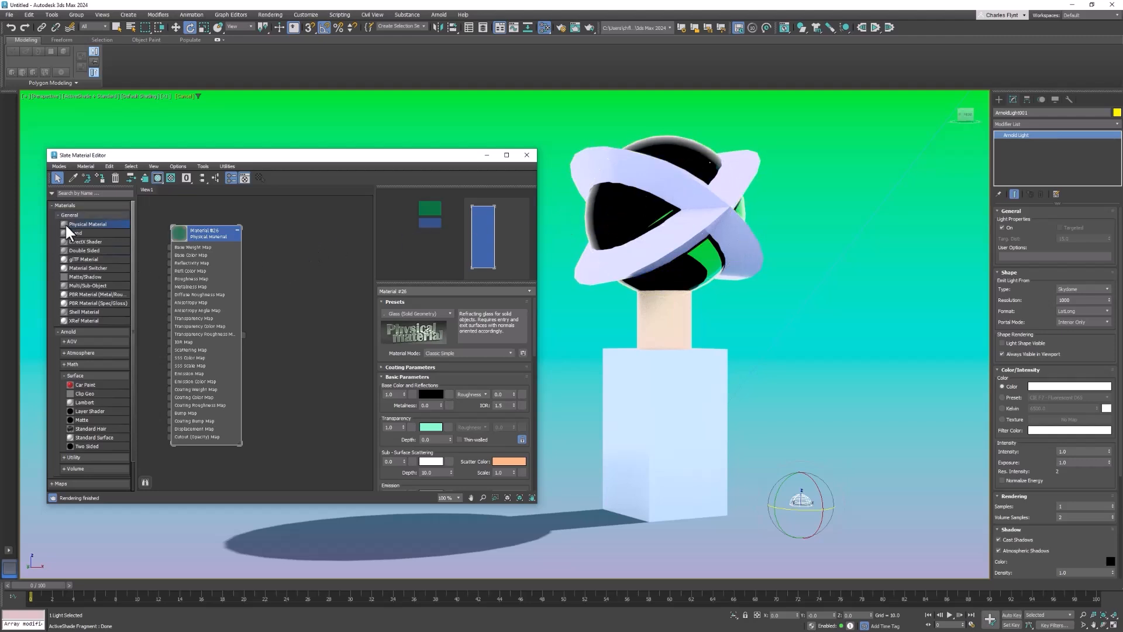
pyautogui.moveTo(302, 236); pyautogui.dragTo(307, 230)
pyautogui.click(202, 240)
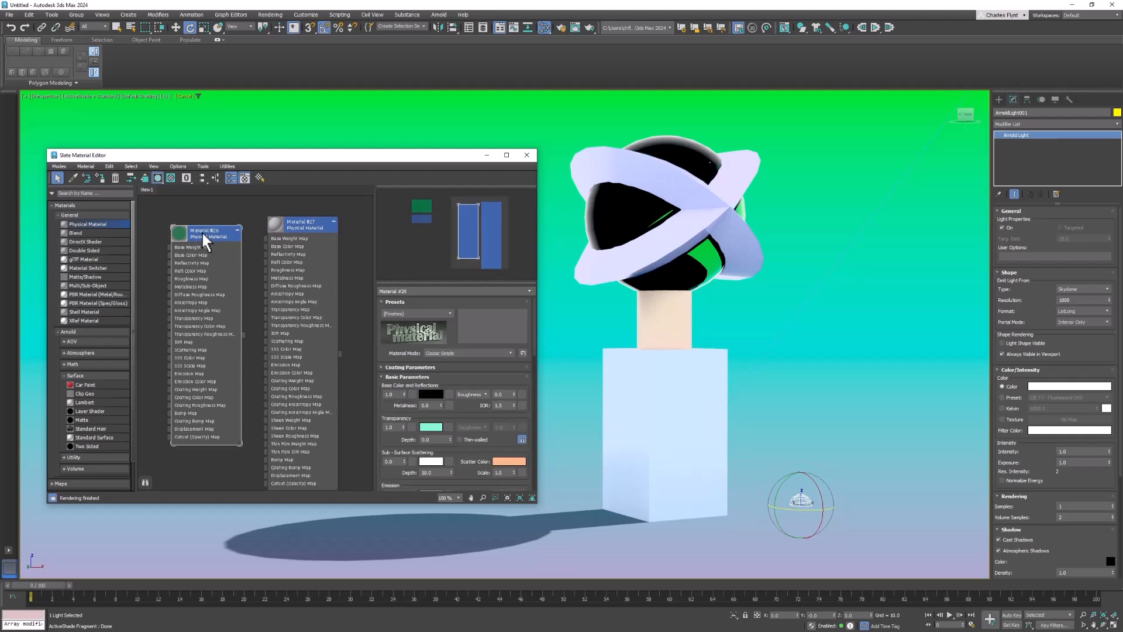
pyautogui.click(417, 292)
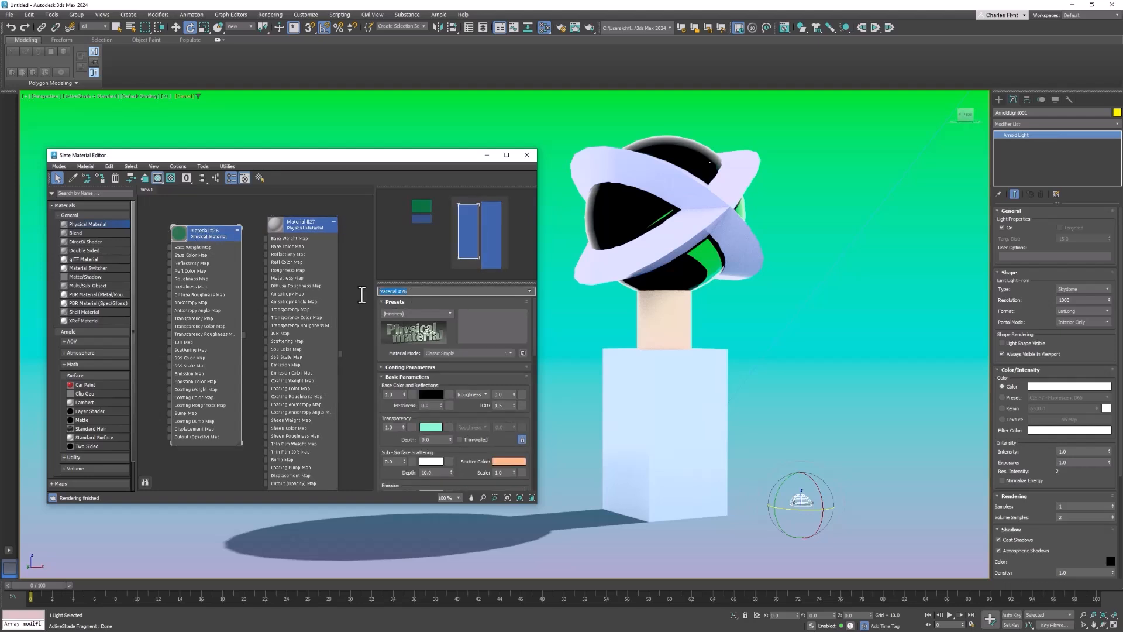
pyautogui.write('Glass')
pyautogui.press('Return')
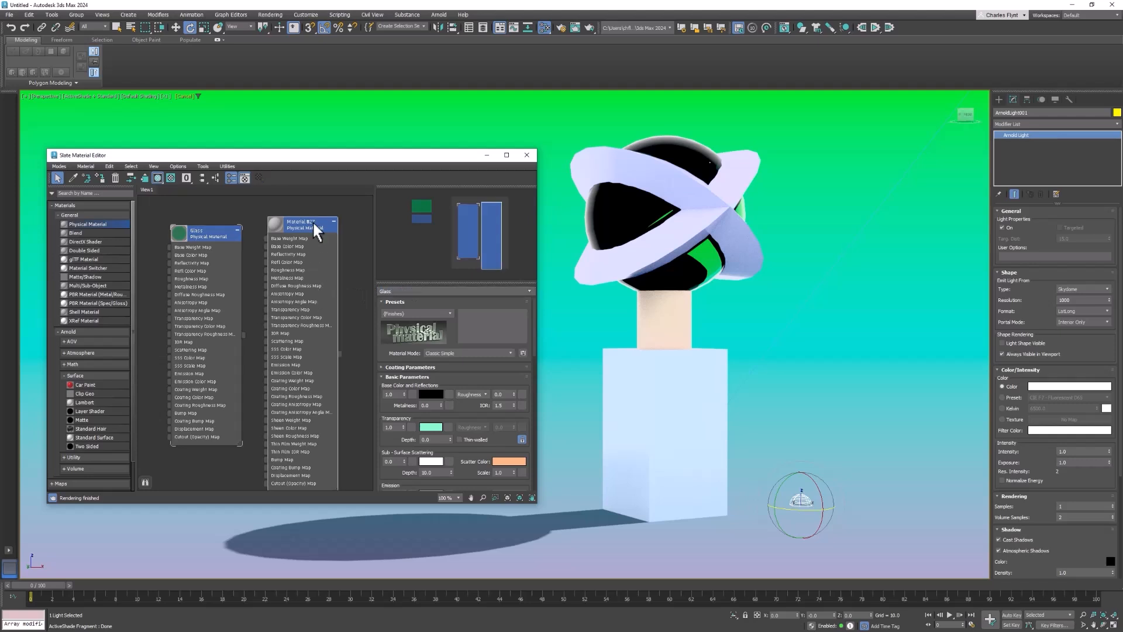
# - Assign the new Physical Material to the rings wrapped around the sphere
pyautogui.moveTo(313, 220); pyautogui.dragTo(320, 216)
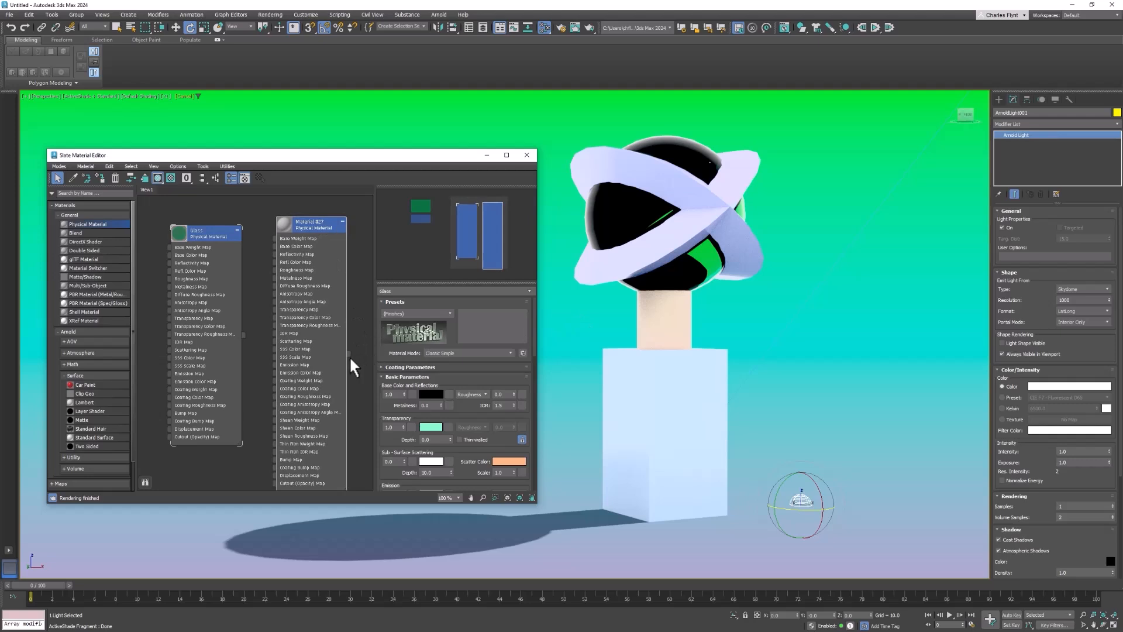
pyautogui.moveTo(379, 355); pyautogui.dragTo(682, 237)
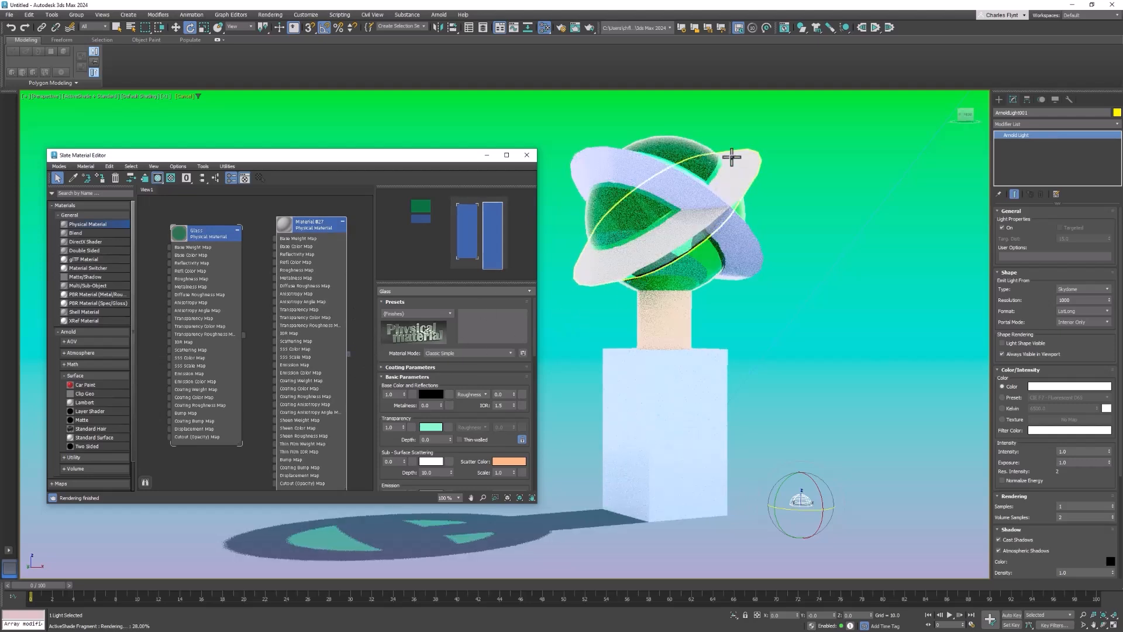
pyautogui.moveTo(349, 353); pyautogui.dragTo(656, 183)
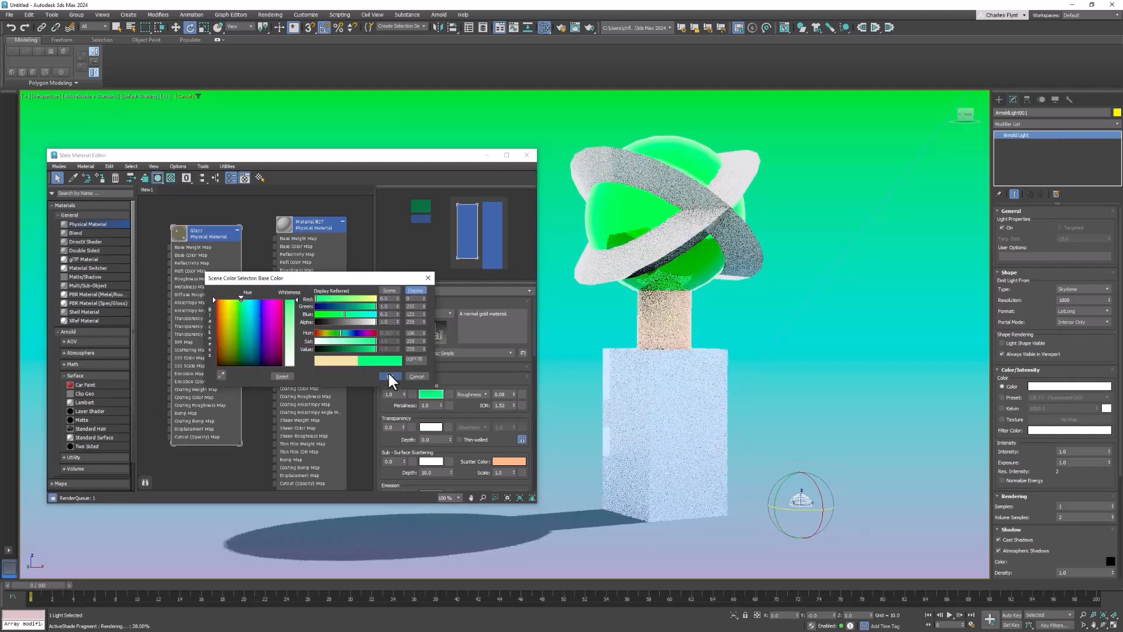
pyautogui.click(388, 372)
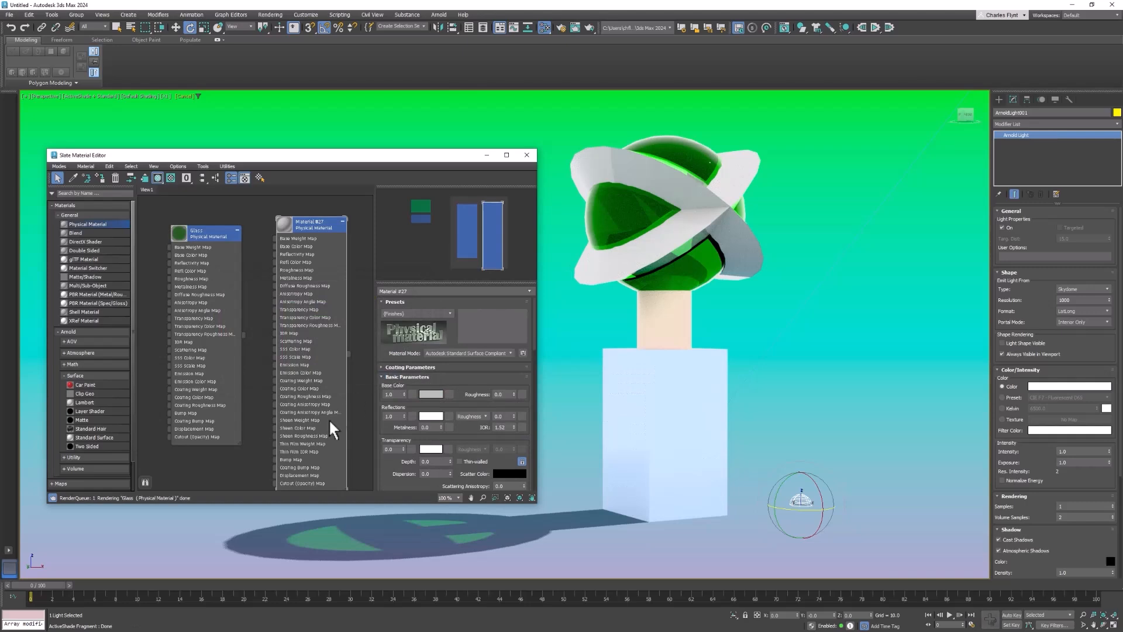
# - Open the rings' material parameters and apply the Gold preset
pyautogui.doubleClick(212, 229)
pyautogui.doubleClick(314, 229)
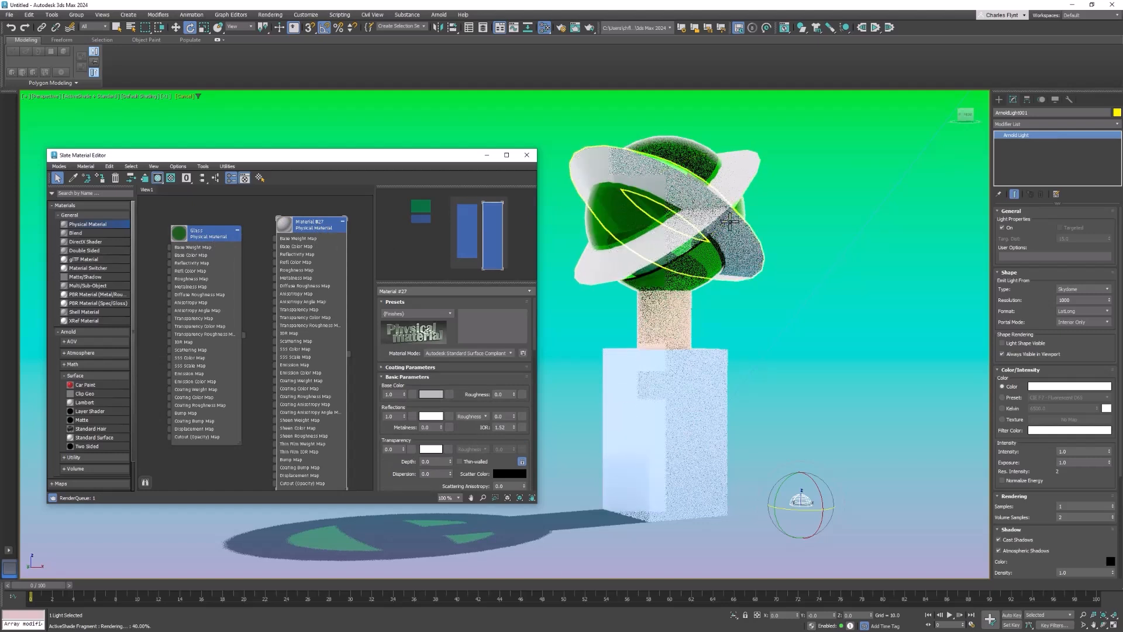
pyautogui.click(448, 313)
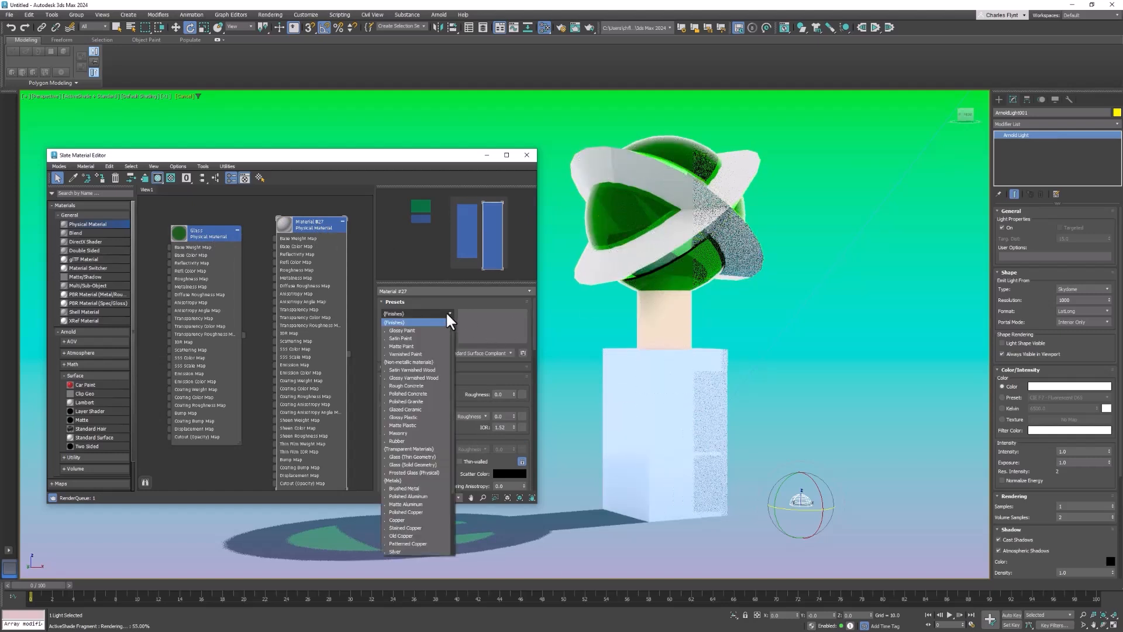
pyautogui.click(447, 314)
pyautogui.click(448, 314)
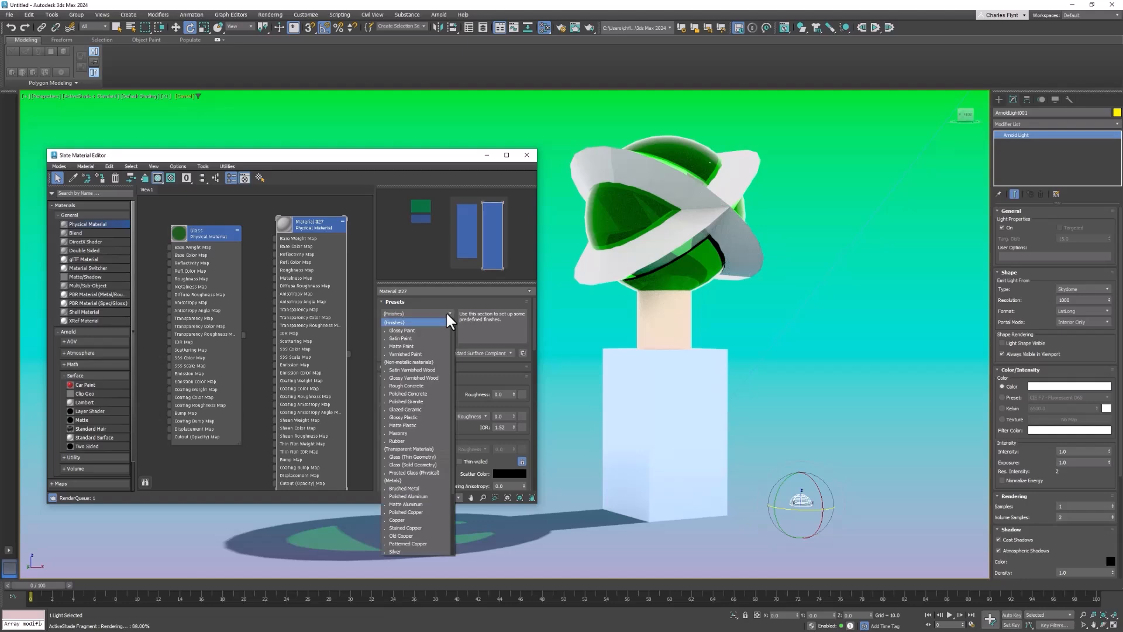
pyautogui.scroll(-4, 429, 519)
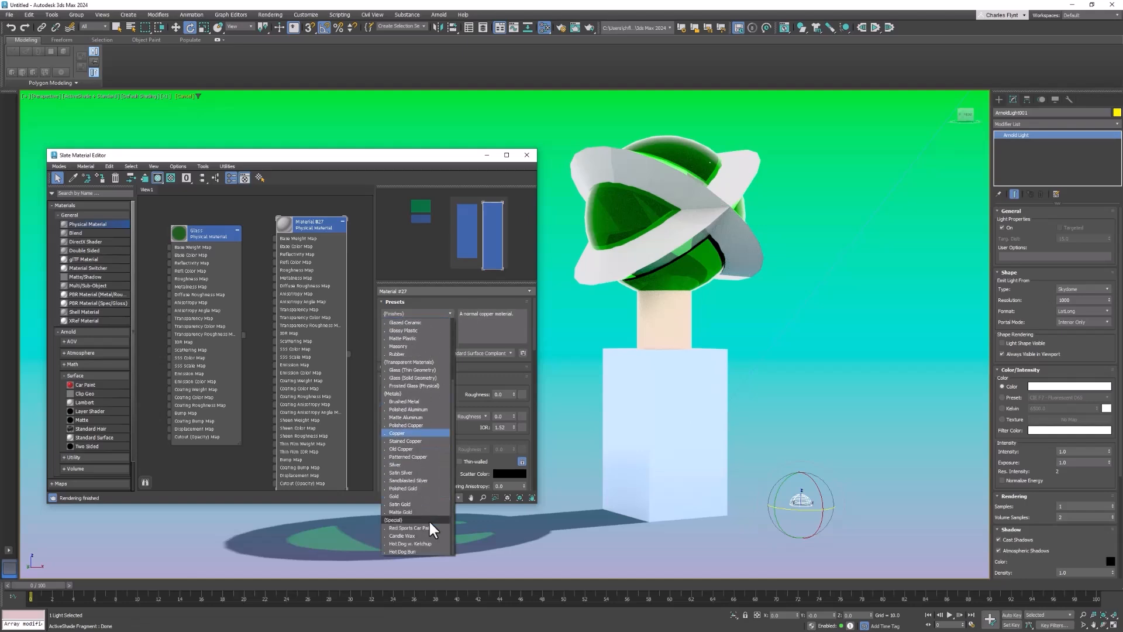
pyautogui.click(423, 495)
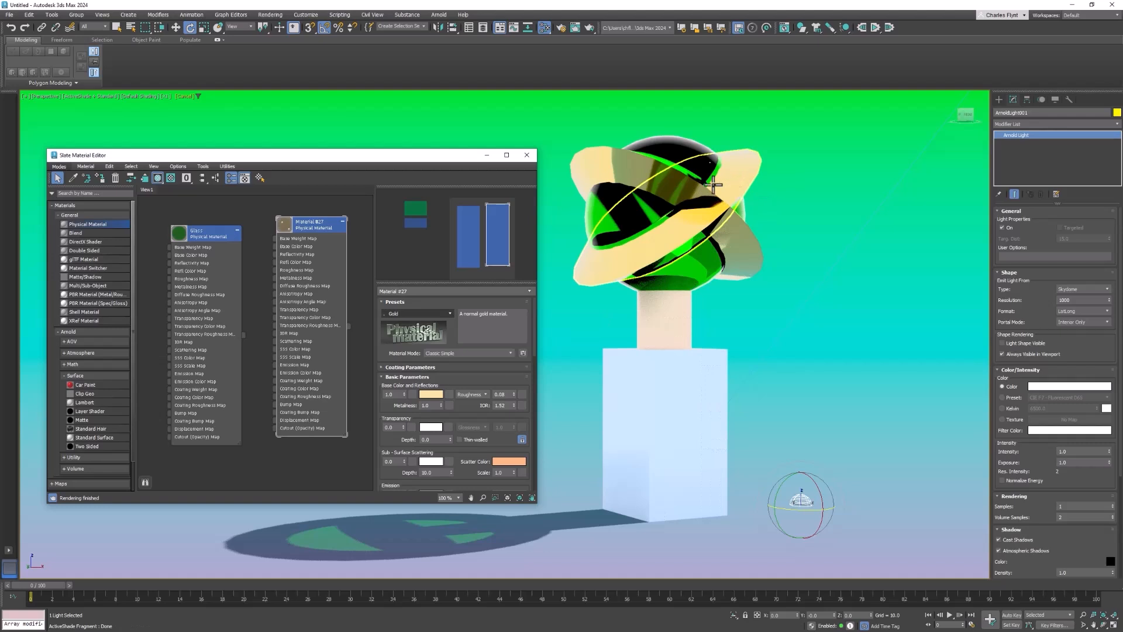
pyautogui.moveTo(292, 304); pyautogui.dragTo(208, 296, button='middle')
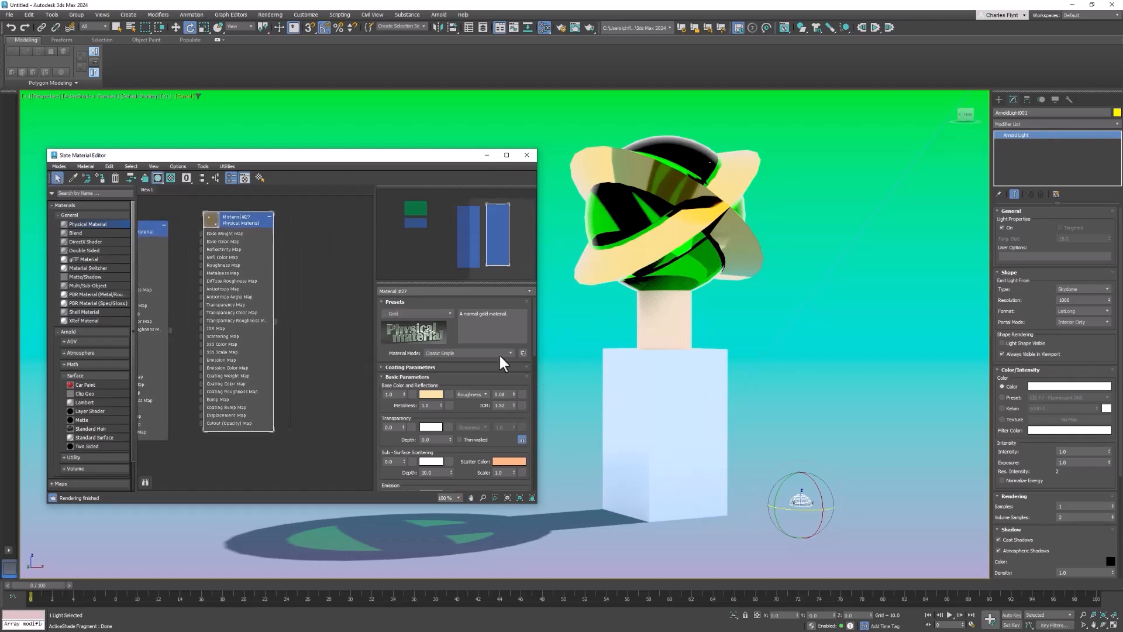